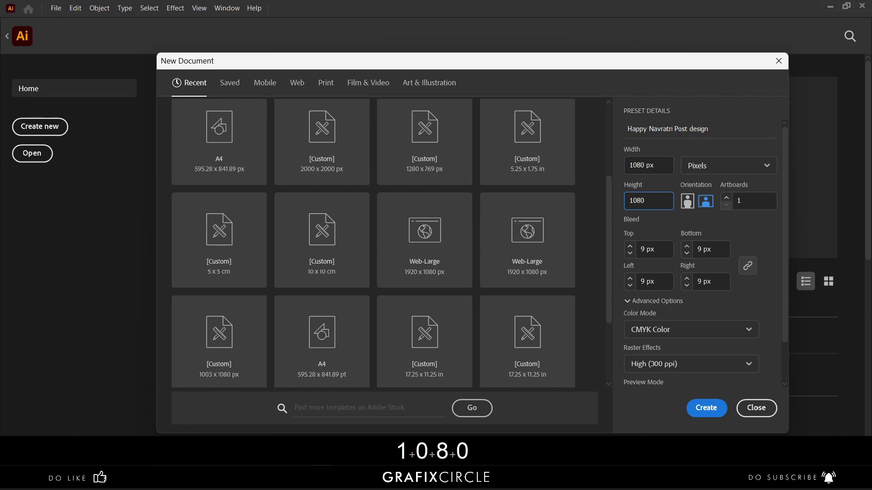
Set the document bleed to 0 px on all four sides
click(655, 249)
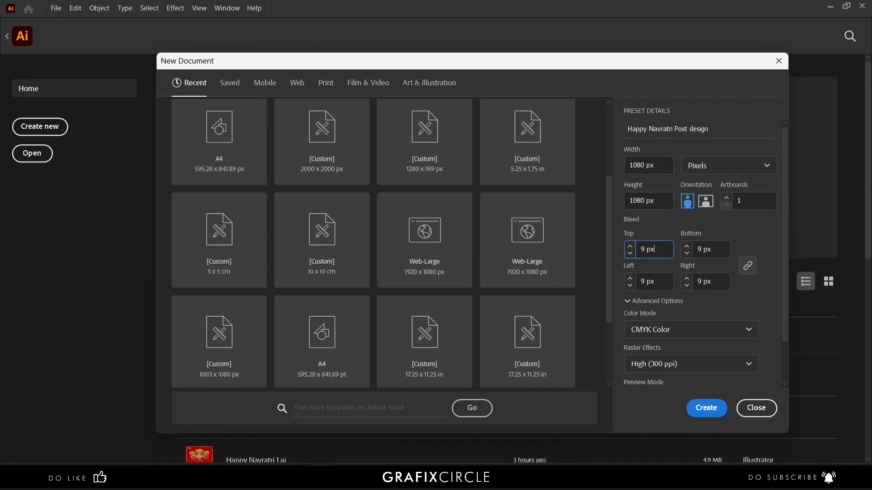
key(ctrl+a)
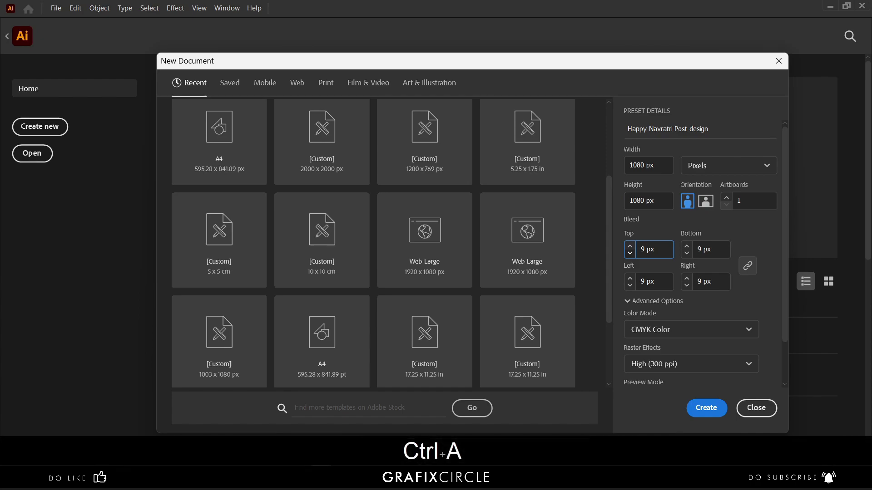
key(BackSpace)
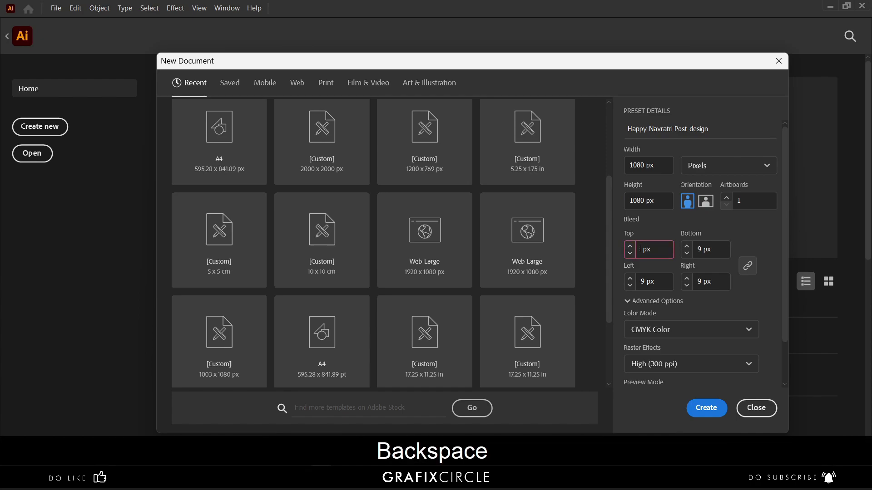
text(0)
key(Return)
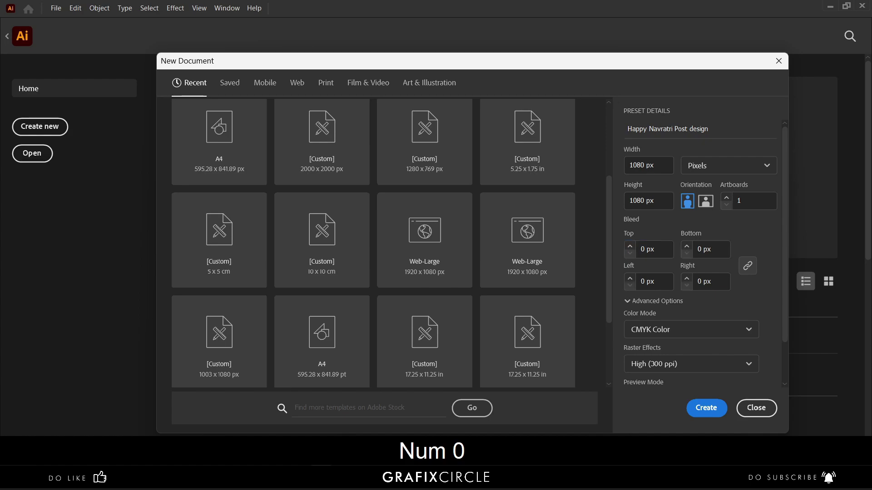
Set the color mode to RGB Color and create the 1080 x 1080 px document
click(690, 329)
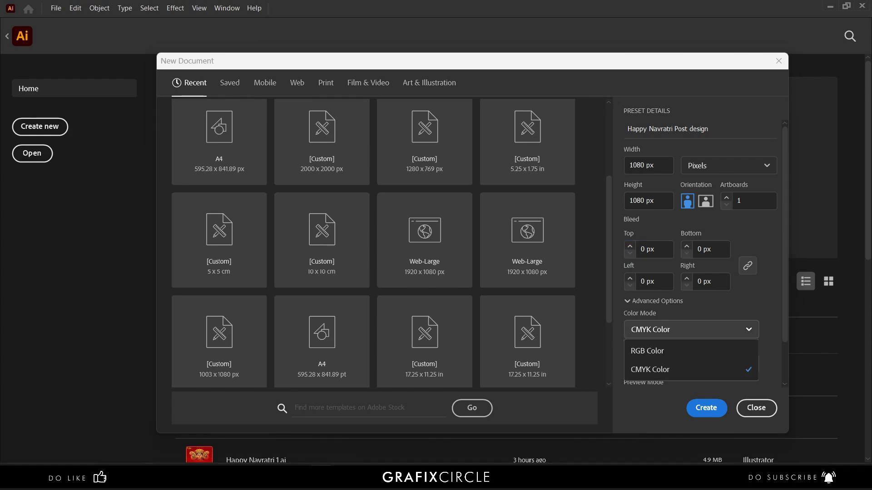
click(691, 351)
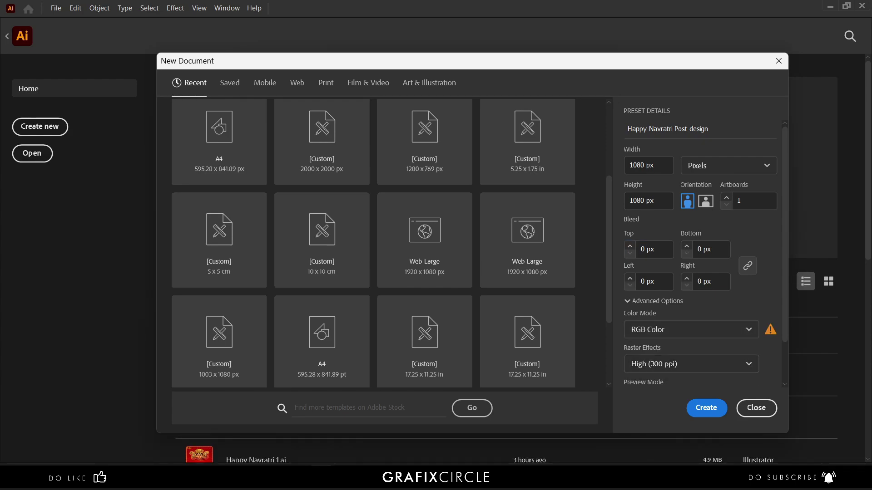
key(Return)
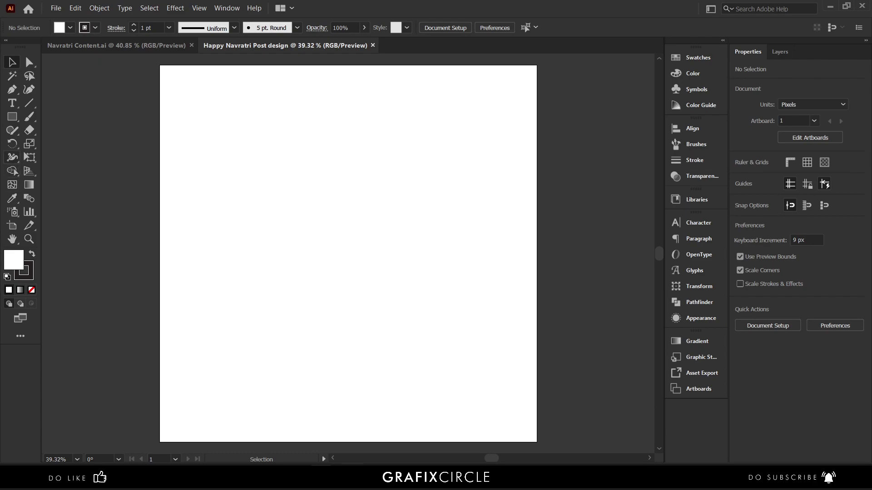
Draw a white rectangle covering the whole artboard, about 1081 px square, and remove its stroke
key(m)
drag(159, 65, 537, 442)
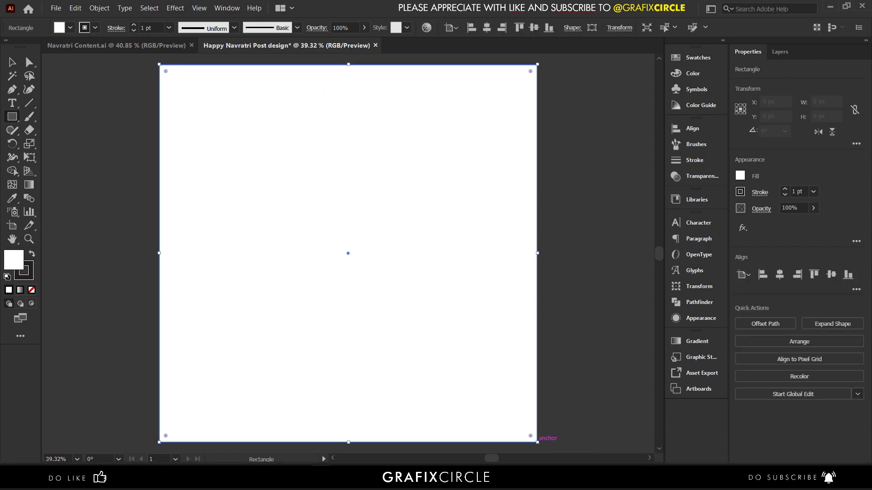
key(F6)
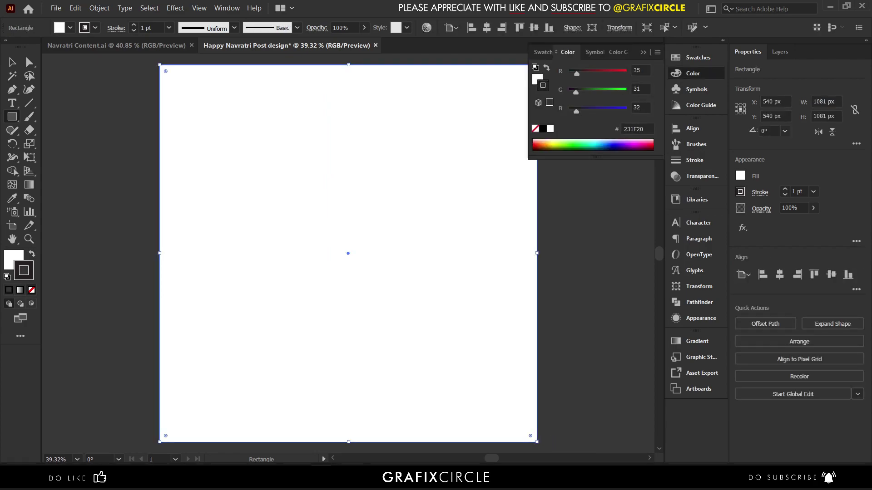
key(x)
key(slash)
key(x)
key(v)
key(ctrl+shift+a)
Switch to Navratri Content.ai and copy the red gradient bar together with the yellow bar
key(ctrl+Tab)
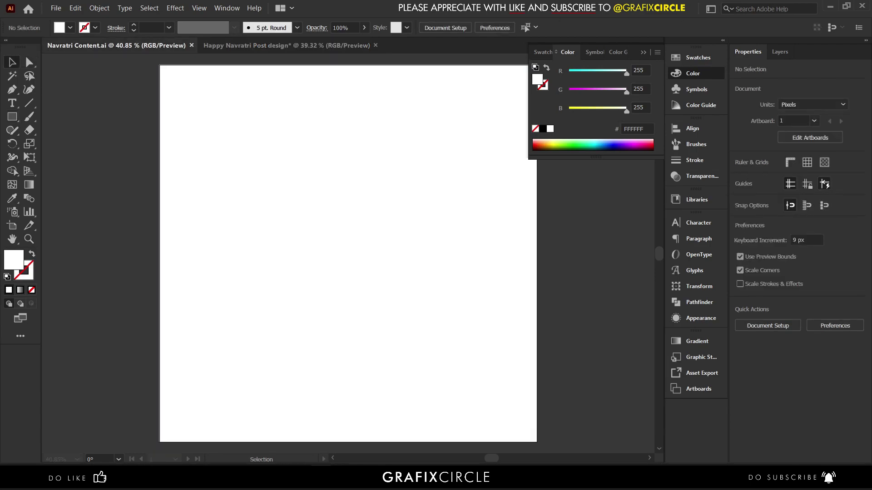
click(271, 378)
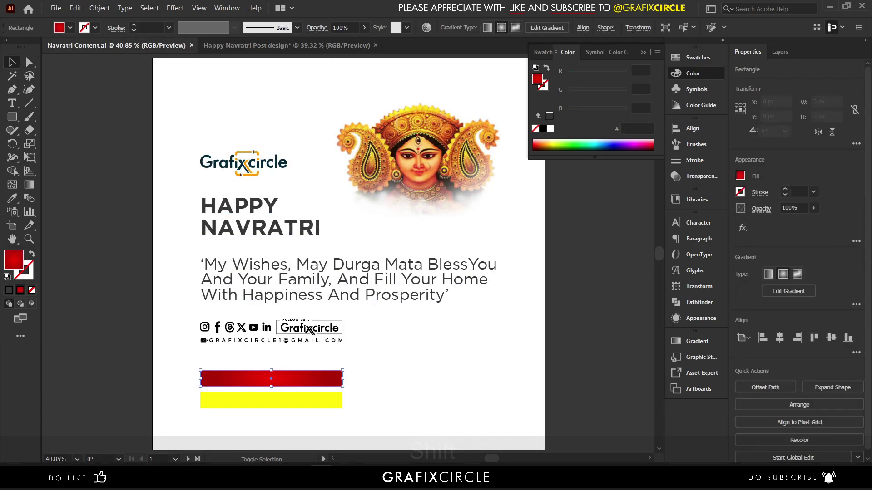
shift+click(271, 400)
key(ctrl+shift)
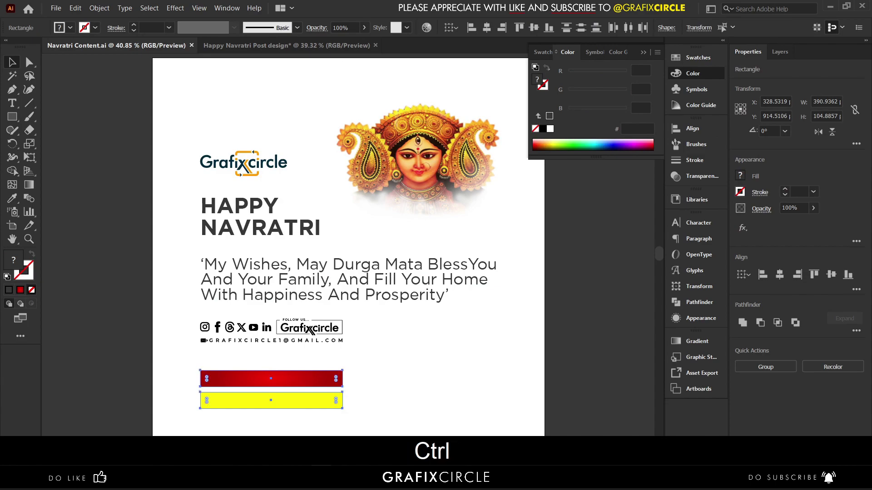
key(ctrl+c)
Paste both bars into the Happy Navratri Post design document, beside the artboard's upper left corner, narrowed to about 218 px
key(ctrl+Tab)
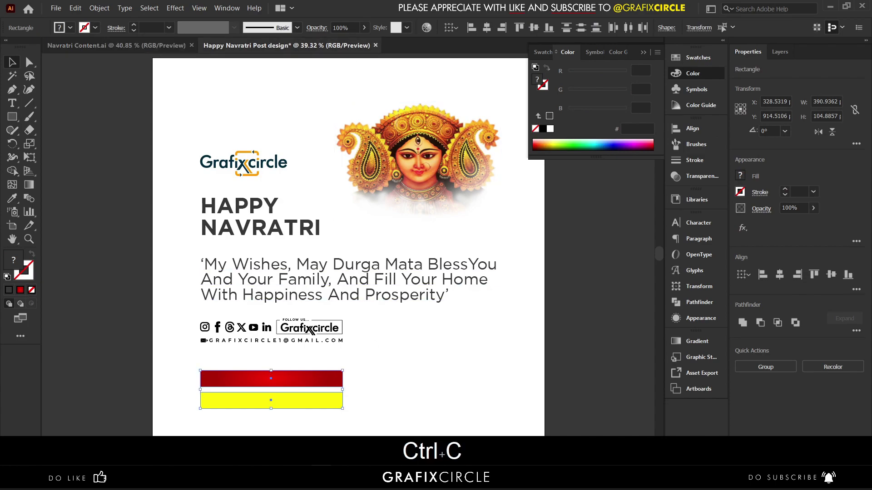
key(ctrl+v)
drag(342, 241, 77, 147)
drag(152, 161, 147, 88)
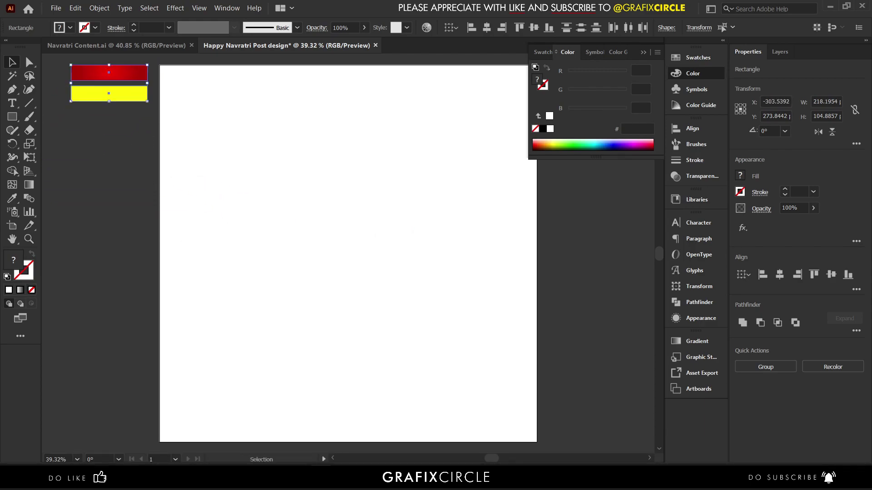
Fill the background rectangle with the red radial gradient sampled from the red bar
click(347, 253)
key(i)
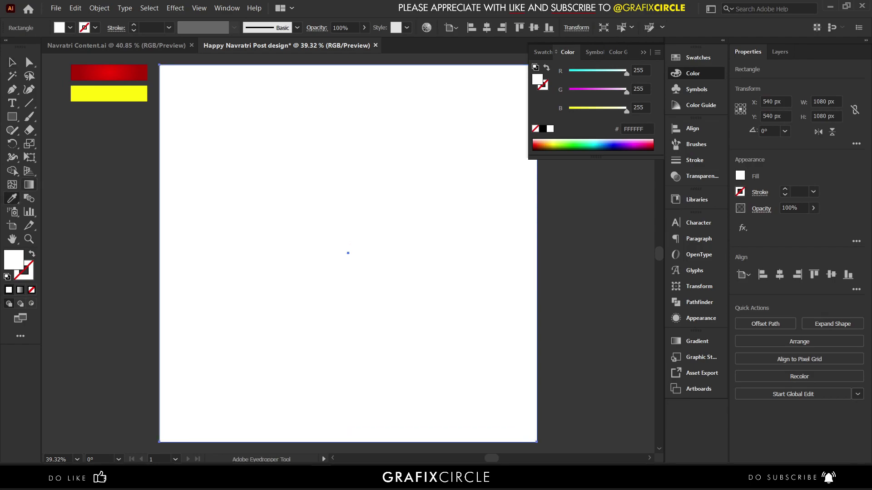
click(109, 73)
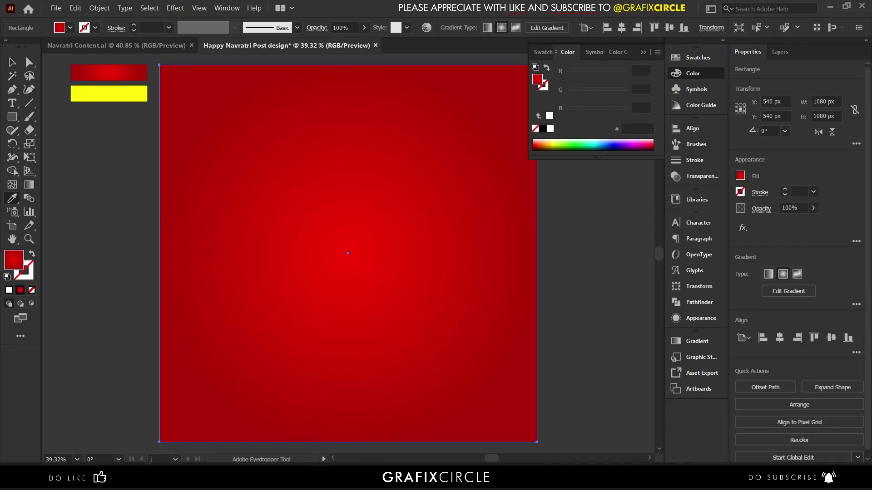
Examine the color values of the inner and outer stops of the background's radial gradient
click(696, 341)
click(603, 343)
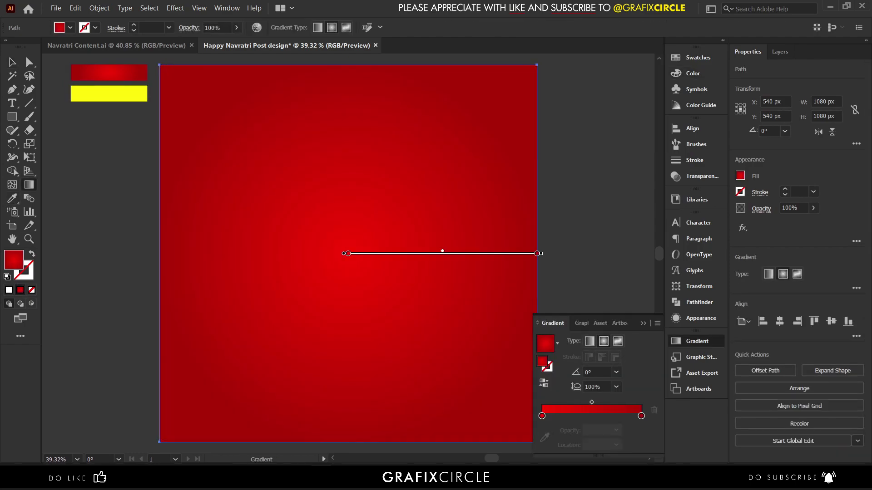
click(542, 416)
double_click(347, 252)
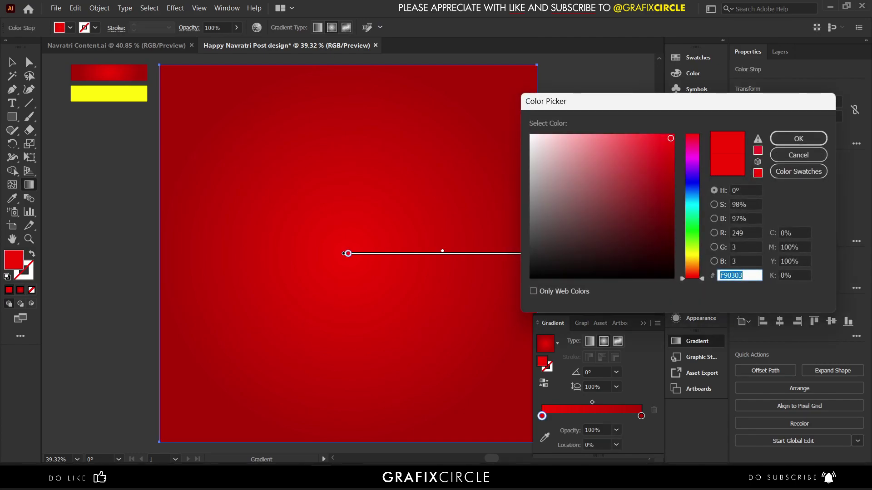
click(799, 155)
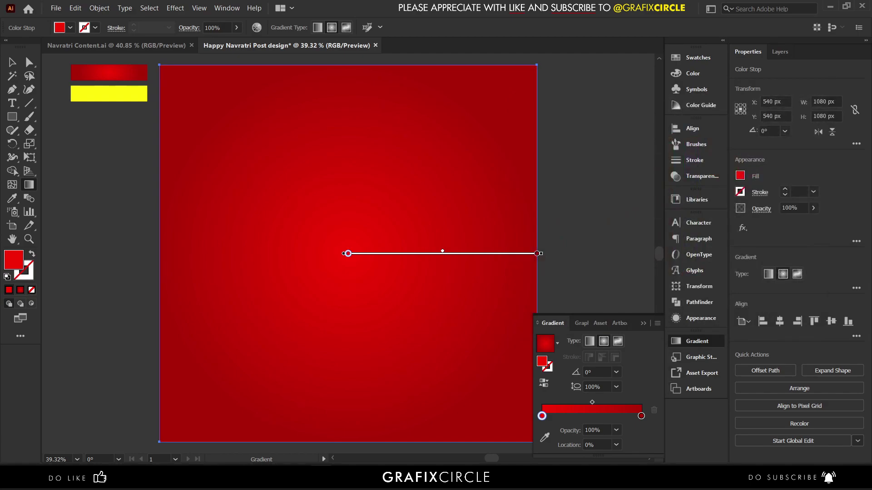
click(537, 253)
double_click(14, 260)
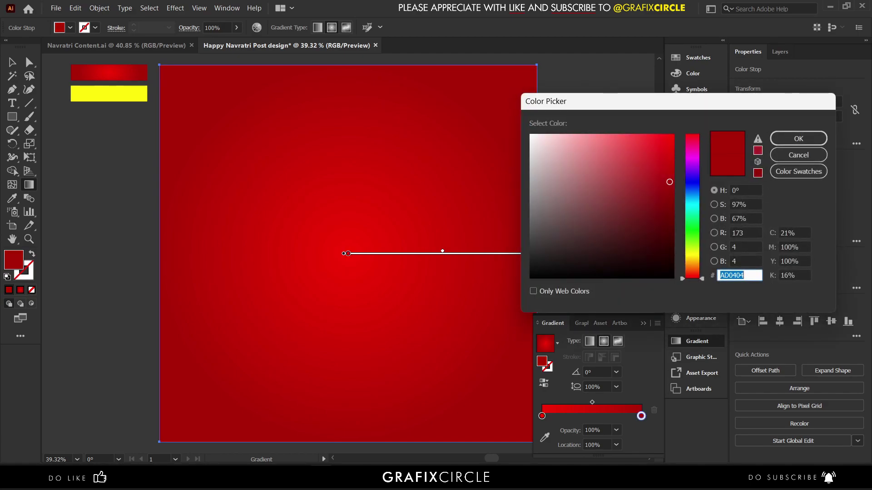
click(798, 155)
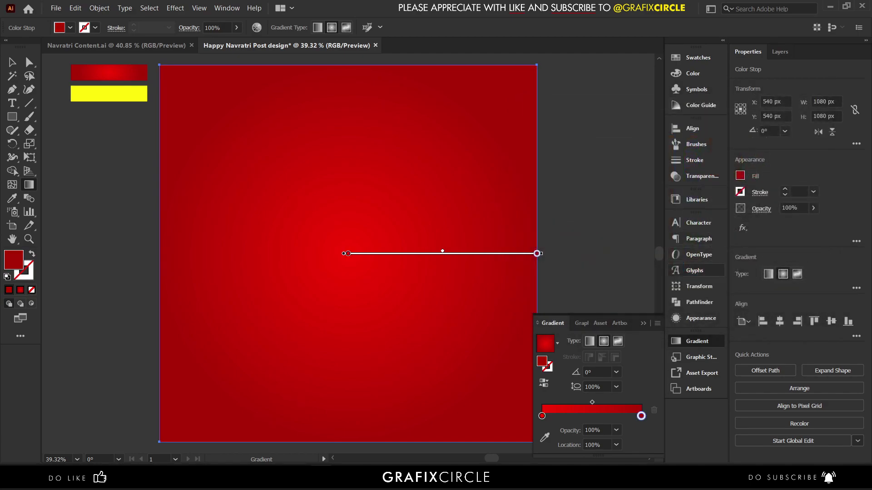
click(12, 62)
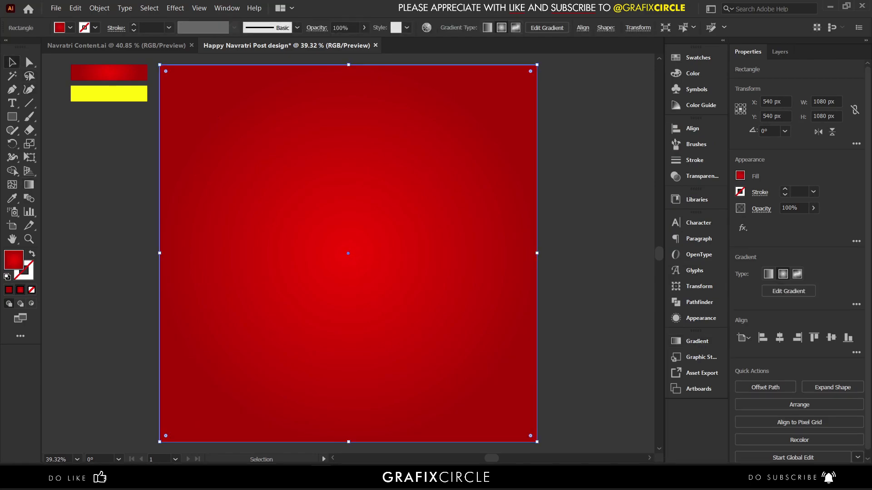
key(ctrl+shift+a)
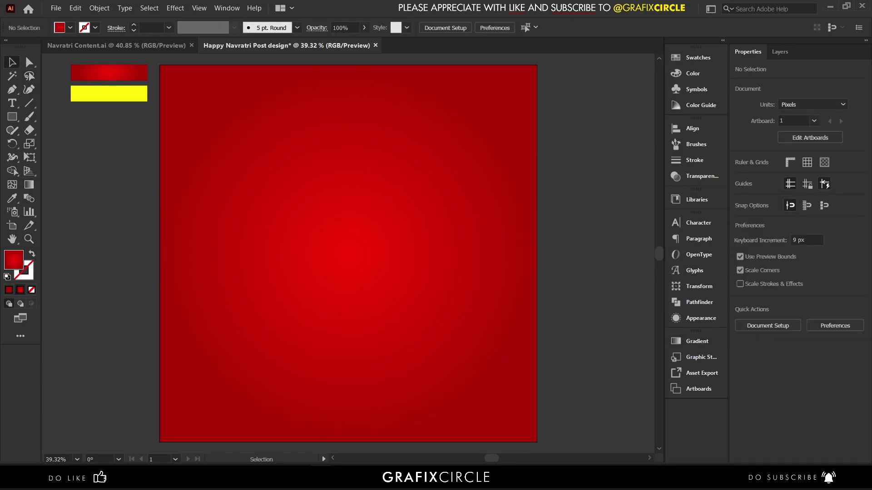
Draw a thin vertical strip about 23 x 683 px from above the artboard, filled with yellow sampled from the yellow bar
click(12, 116)
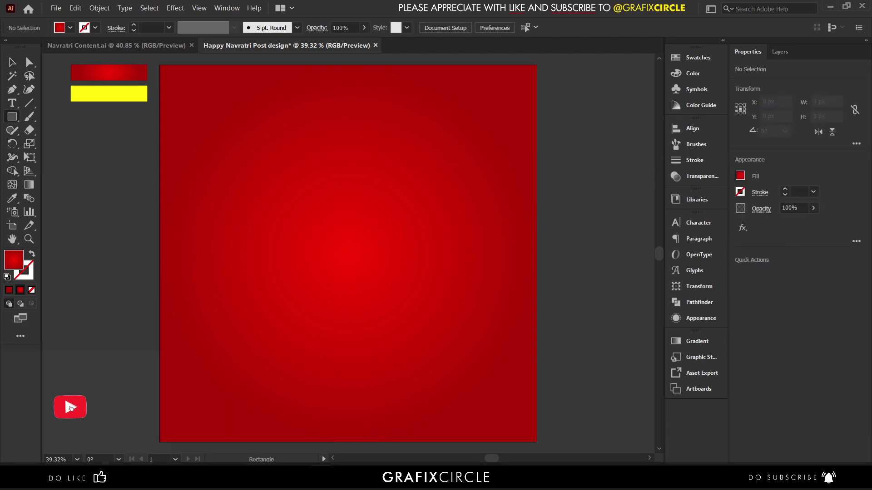
key(alt)
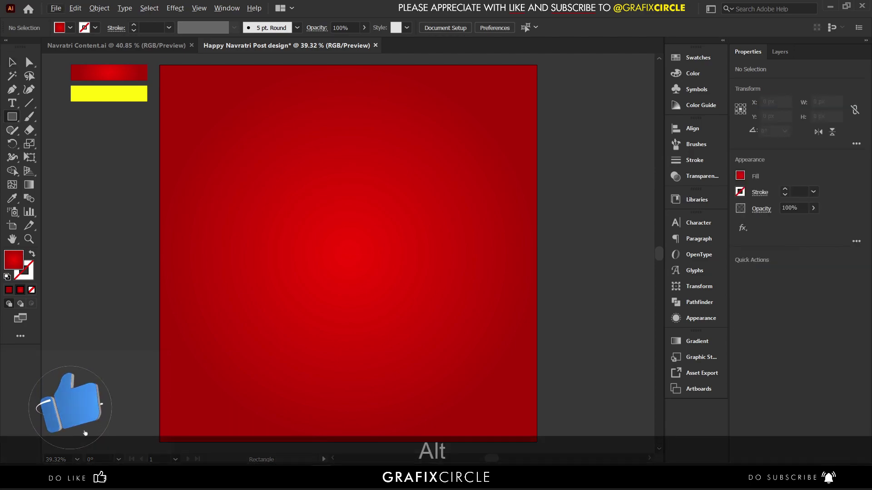
key(alt)
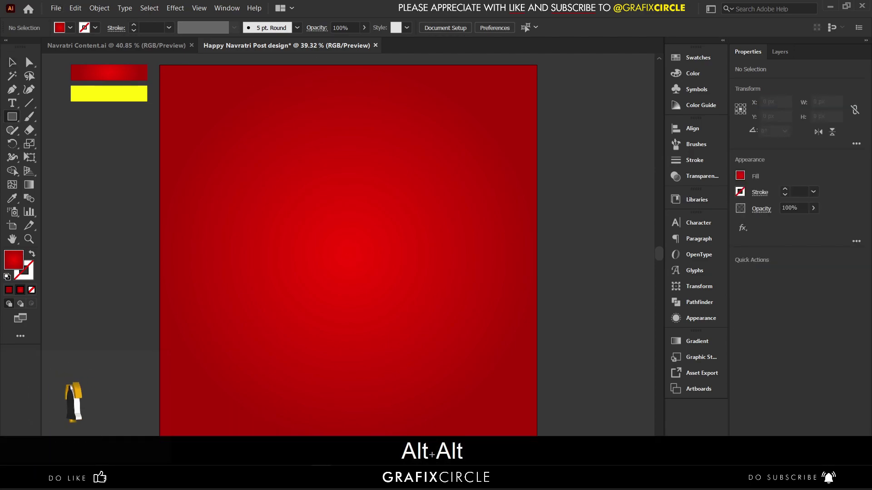
drag(333, 57, 340, 295)
key(i)
click(89, 86)
key(v)
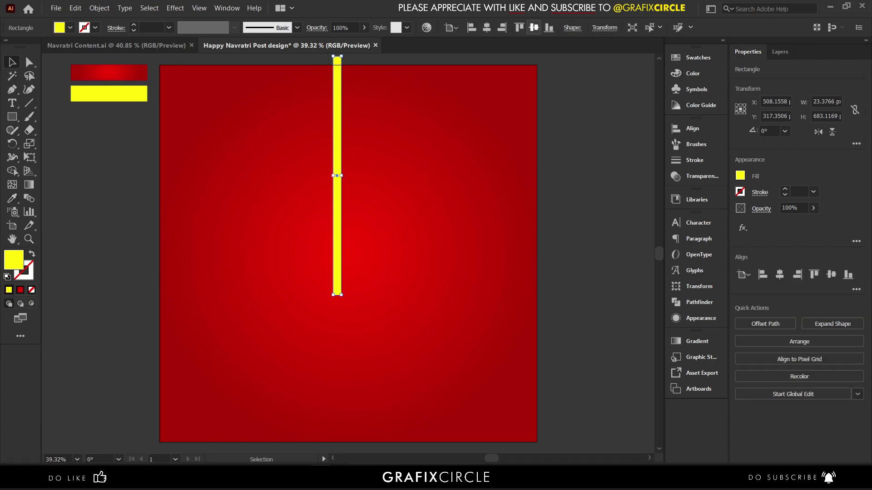
key(ctrl+shift+a)
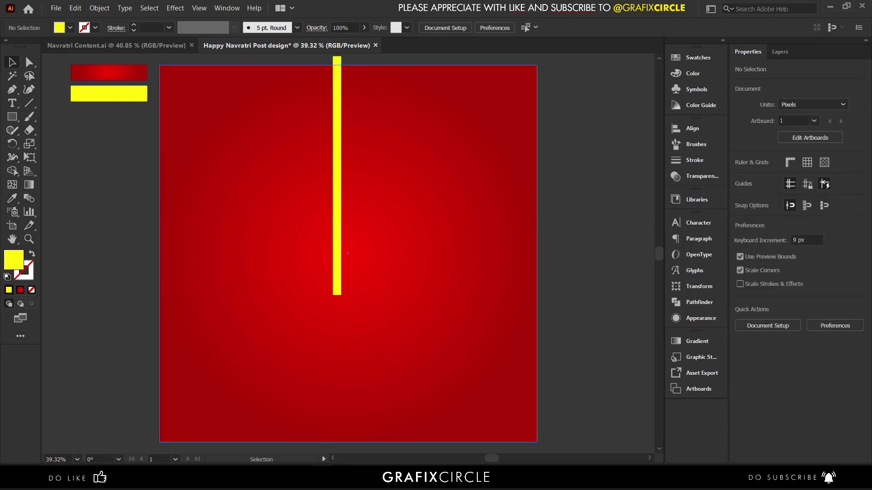
Move the yellow strip up near the artboard's vertical centre line, with its midpoint at about X 552 px, Y 190 px
click(337, 253)
drag(337, 253, 348, 253)
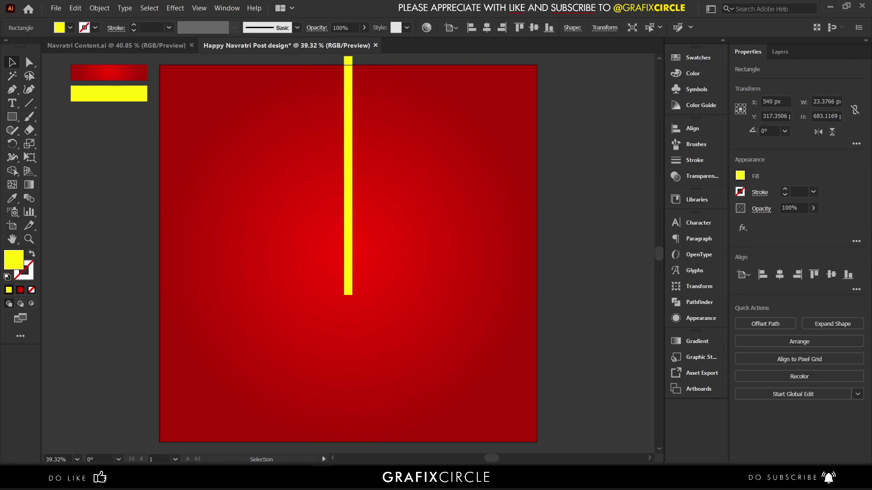
key(ctrl+shift+a)
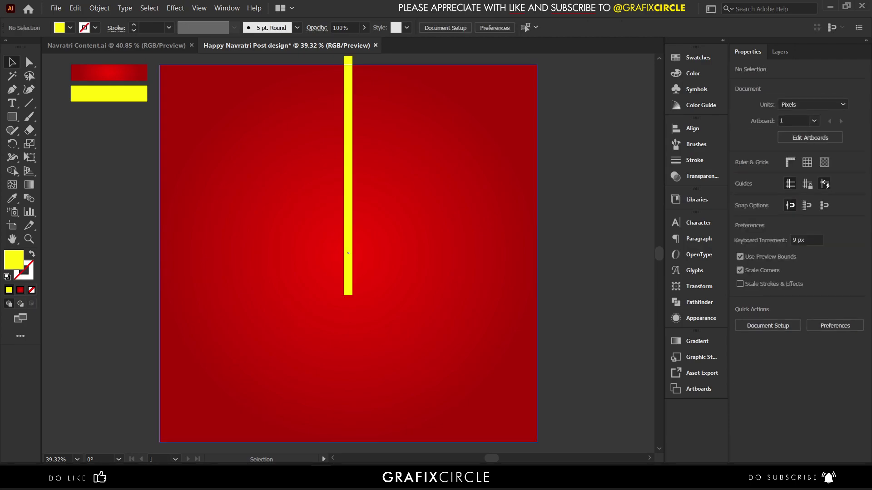
drag(347, 176, 352, 132)
Taper the yellow strip by shifting its upper corner points outward, the right one 9 px right and the left one 9 px left
scroll(352, 136, up, 2)
scroll(356, 137, down, 1)
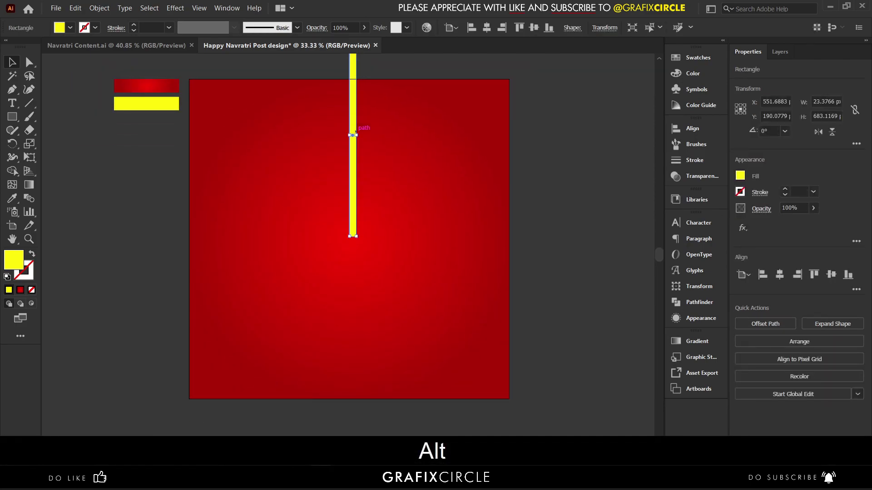
scroll(311, 245, up, 2)
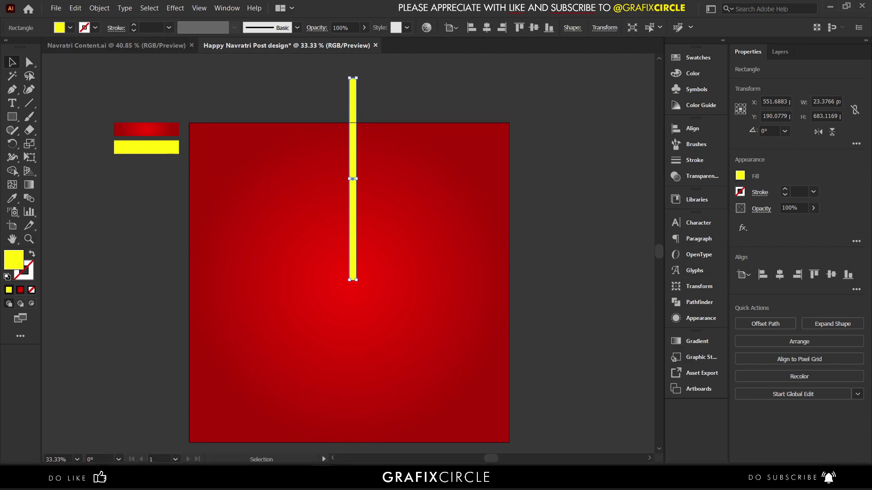
key(a)
click(356, 78)
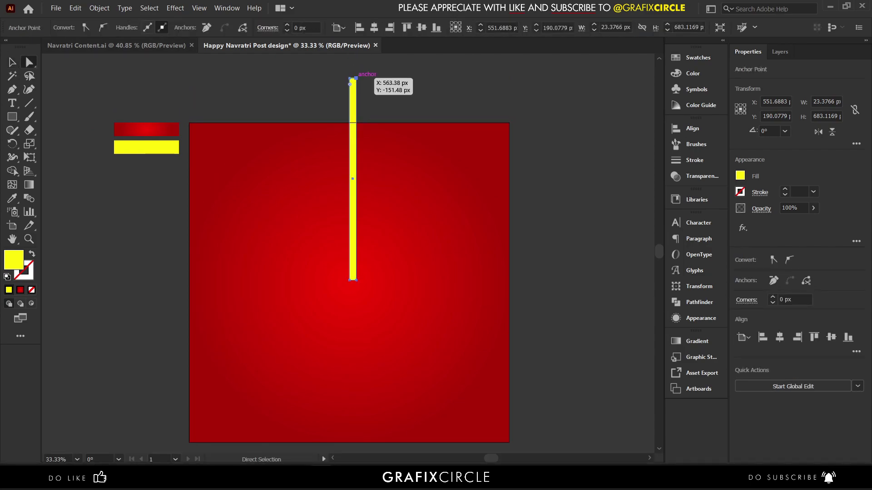
key(Right)
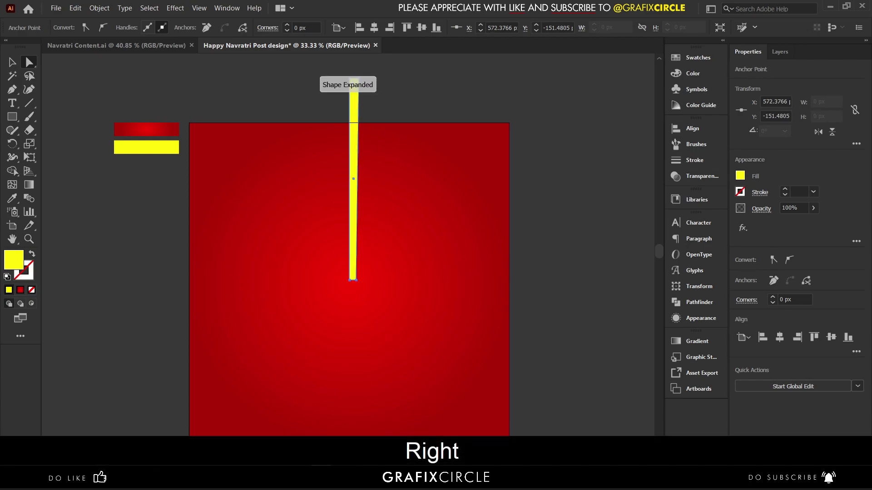
click(350, 79)
scroll(348, 75, up, 3)
click(351, 84)
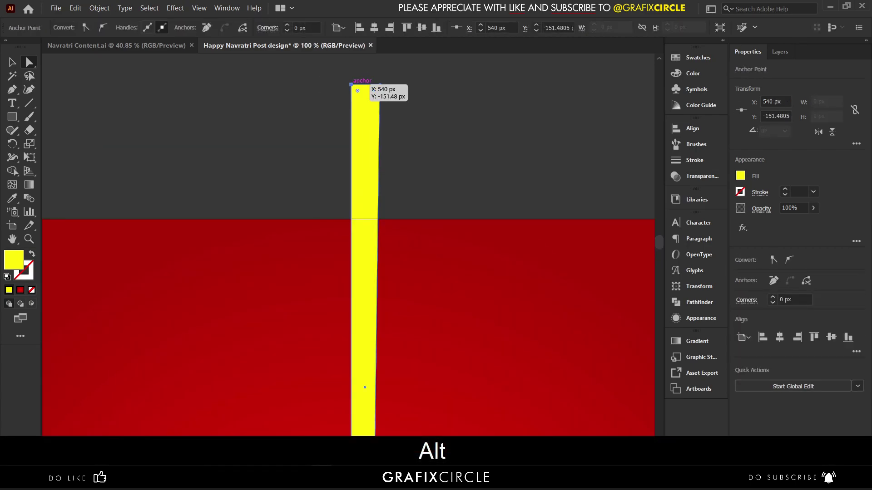
key(Left)
scroll(352, 93, down, 2)
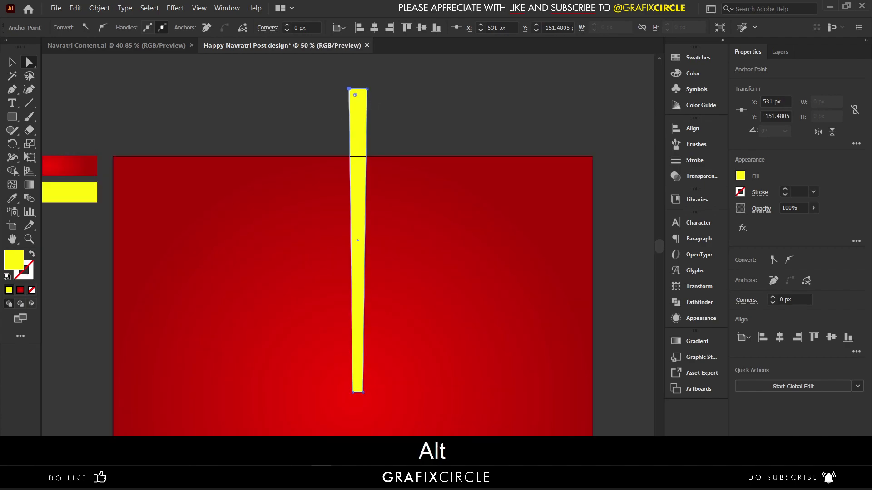
Scale the tapered strip up proportionally from its lower end to about 43 x 715 px
key(v)
mouse_move(358, 88)
mouse_down()
mouse_move(358, 108)
mouse_move(357, 74)
mouse_up()
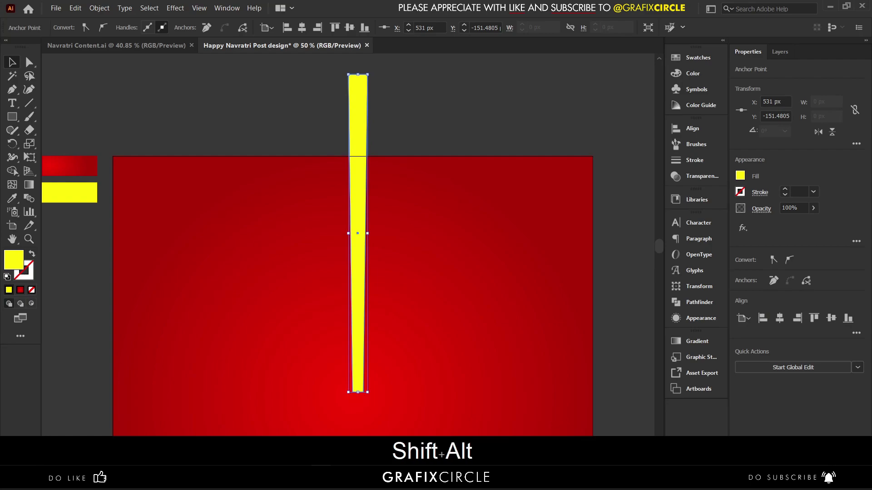
scroll(355, 101, down, 1)
click(399, 105)
click(357, 123)
scroll(357, 136, down, 1)
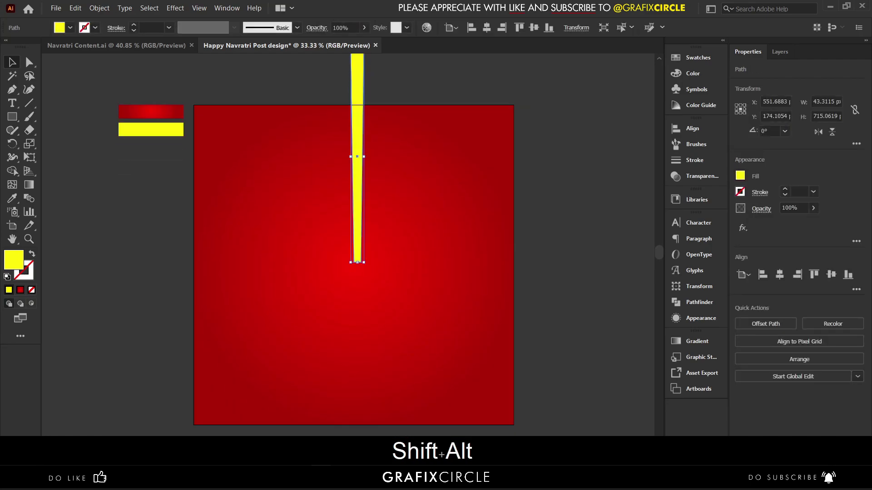
Rotate a copy of the strip about 9.7° clockwise around a pivot just below its narrow end
scroll(355, 245, up, 1)
click(12, 144)
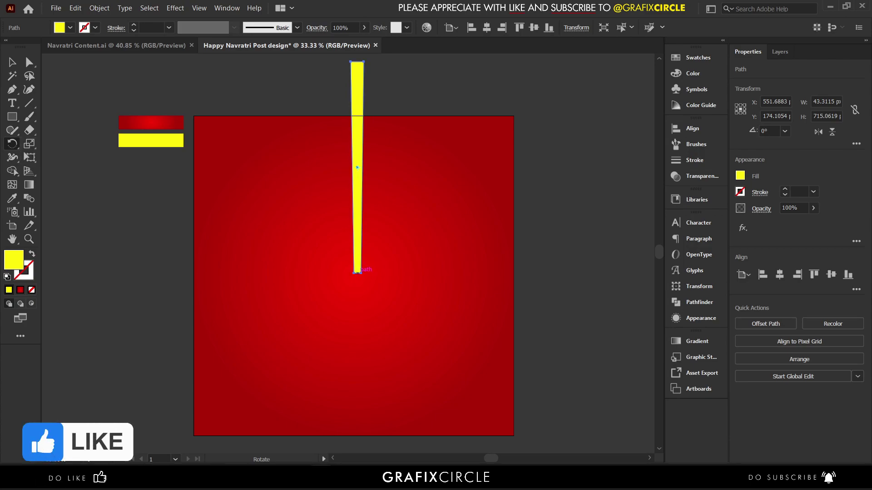
alt+scroll(358, 273, up, 2)
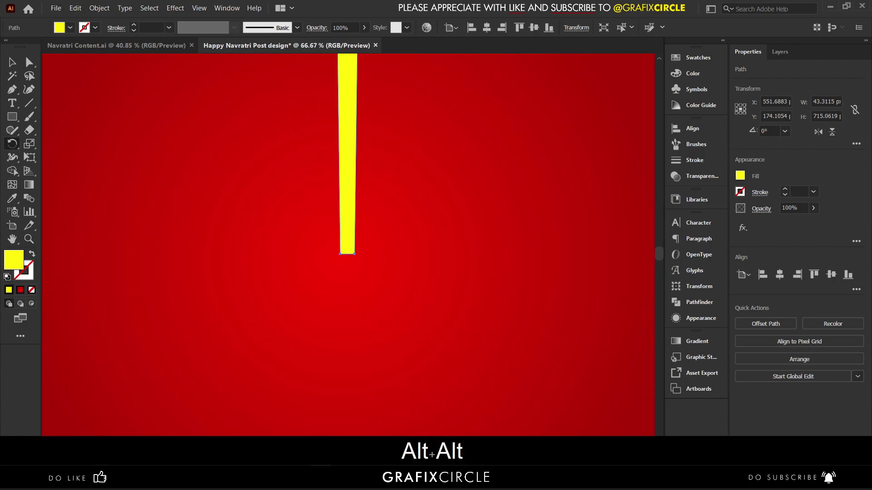
alt+scroll(344, 291, down, 3)
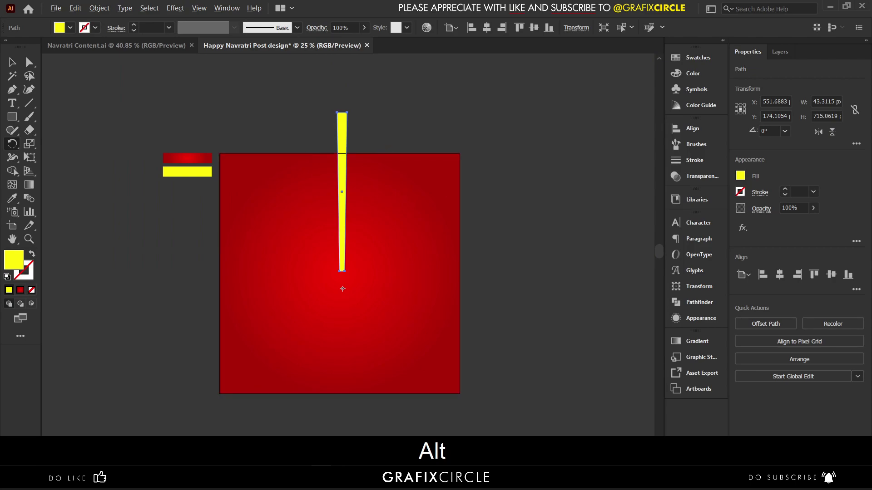
drag(347, 112, 370, 114)
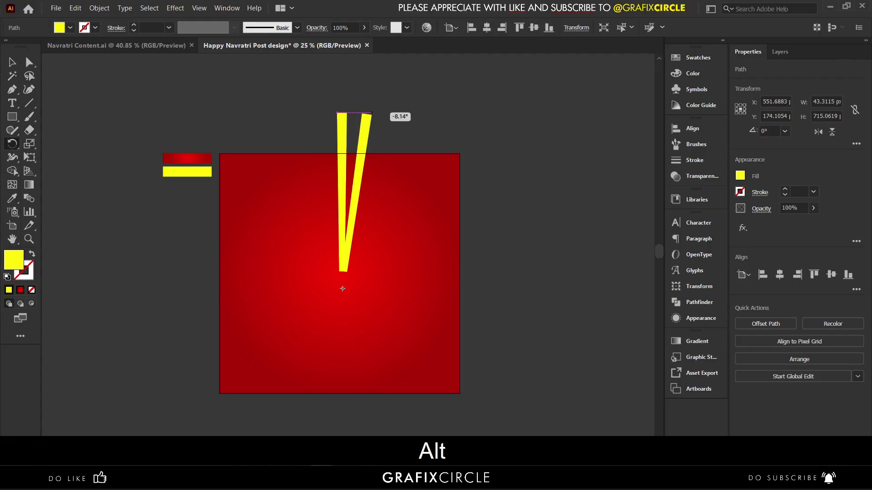
drag(370, 114, 373, 115)
Repeat the rotated copy around the same pivot until the yellow rays complete a full circle
key(ctrl+d)
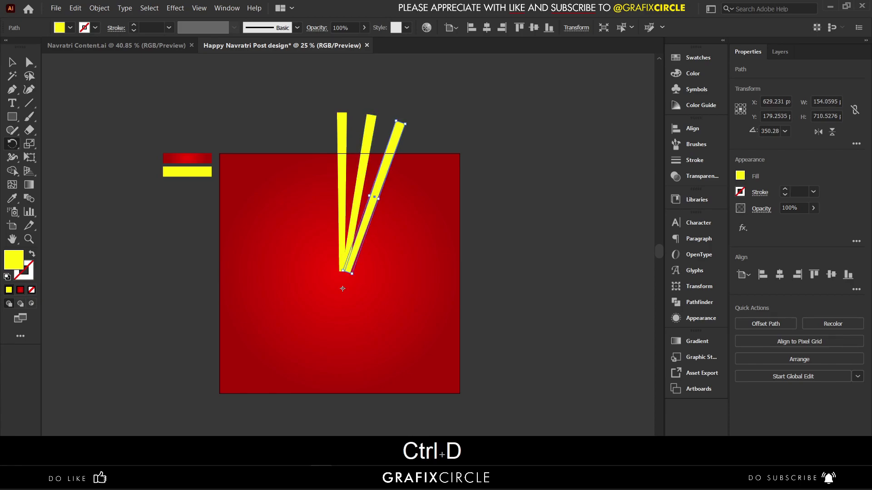
key(ctrl+d)
key(ctrl+d)
key(ctrl+d)
key(ctrl+d)
key(ctrl+d)
key(ctrl+d)
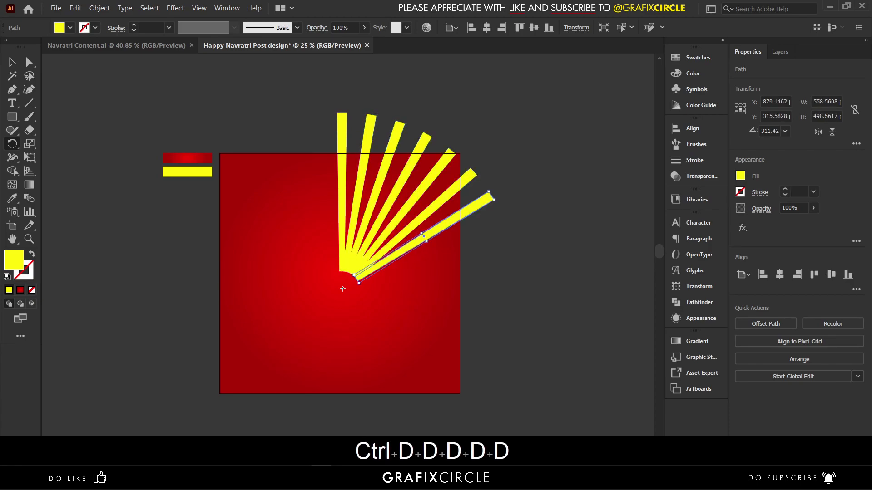
key(ctrl+d)
key(ctrl+d)
key(ctrl+d)
key(ctrl+d)
key(ctrl+d)
key(ctrl+d)
key(ctrl+d)
key(ctrl+d)
key(ctrl+d)
key(ctrl+d)
key(ctrl+d)
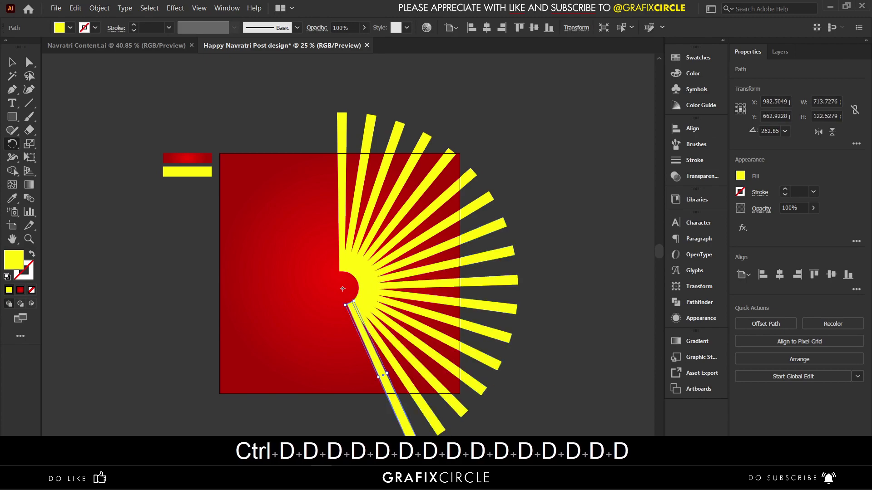
key(ctrl+d)
key(ctrl+d)
key(ctrl+d)
key(ctrl+d)
key(ctrl+d)
key(ctrl+d)
key(ctrl+d)
key(ctrl+d)
key(ctrl+d)
key(ctrl+d)
key(ctrl+d)
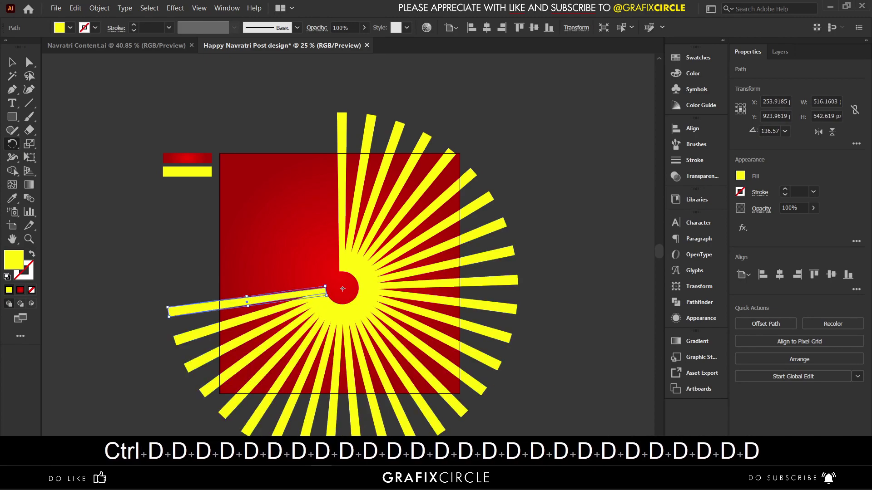
key(ctrl+d)
key(ctrl+d)
key(ctrl+d)
key(ctrl+d)
key(ctrl+d)
key(ctrl+d)
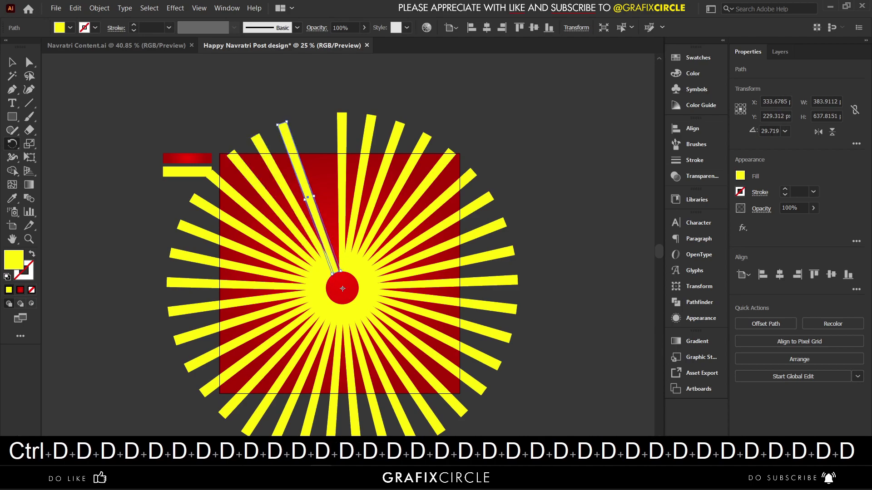
key(ctrl+z)
Select all the yellow rays without the background and the two colour bars, and group them
click(12, 62)
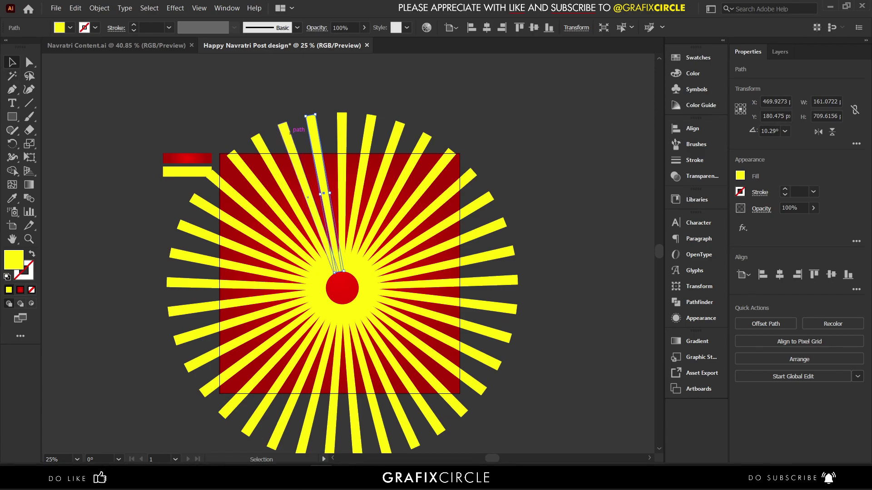
scroll(214, 135, down, 1)
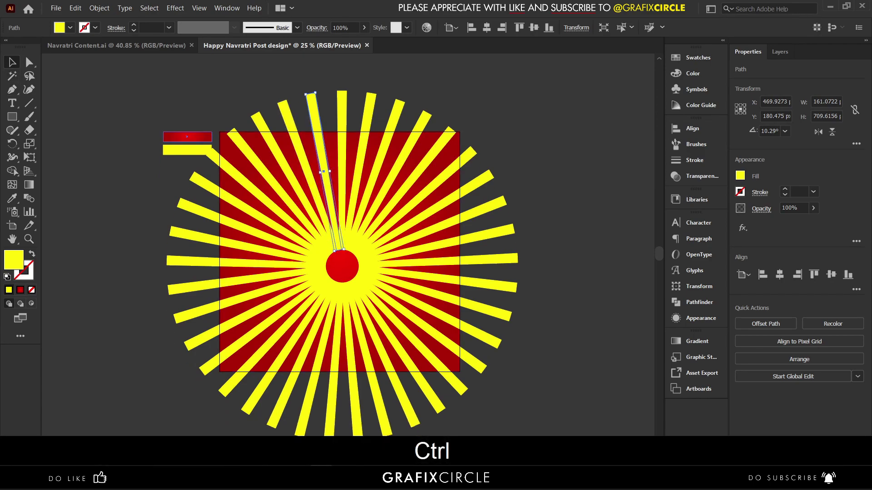
drag(563, 426, 563, 427)
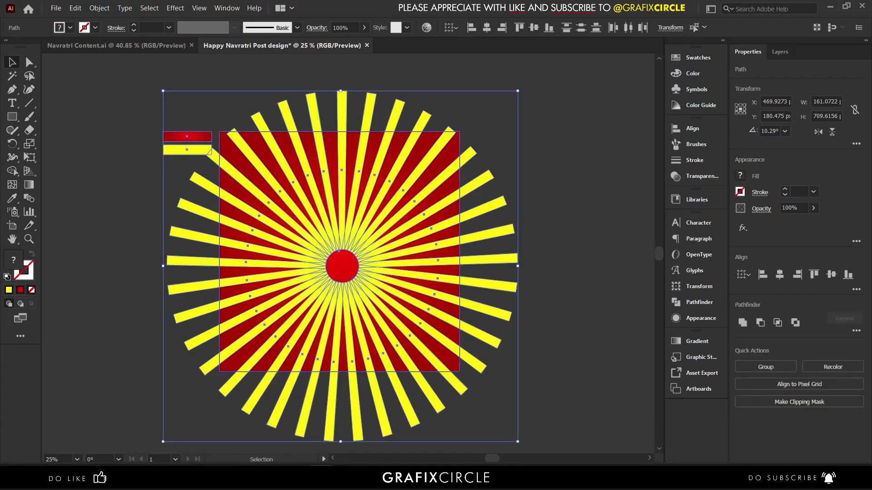
shift+click(225, 142)
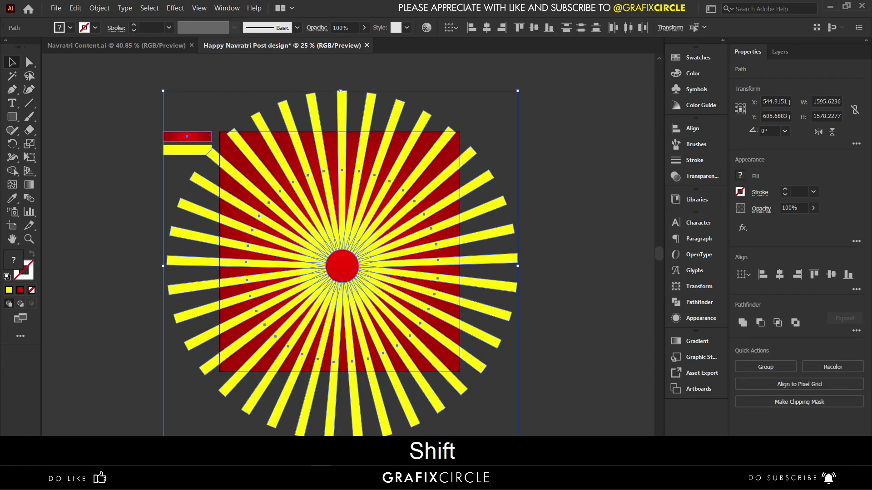
key(ctrl+g)
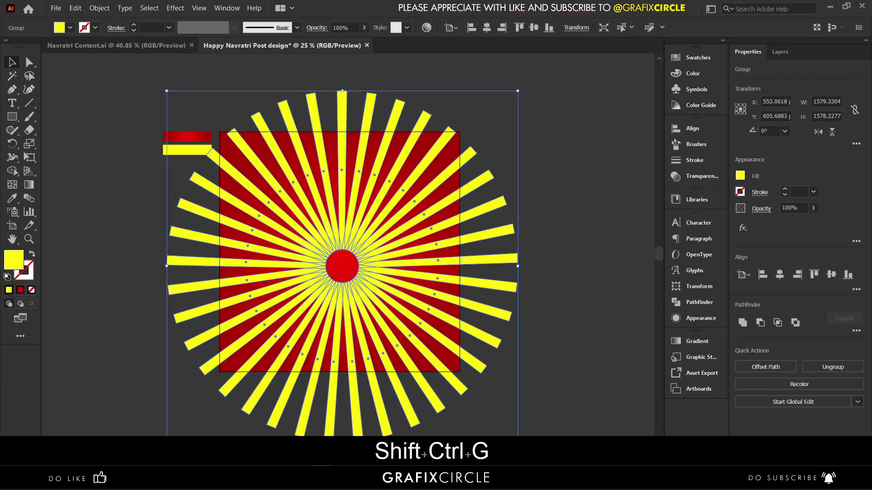
Centre the ray group horizontally and vertically on the artboard at X 540 px, Y 540 px
click(495, 148)
drag(472, 153, 473, 150)
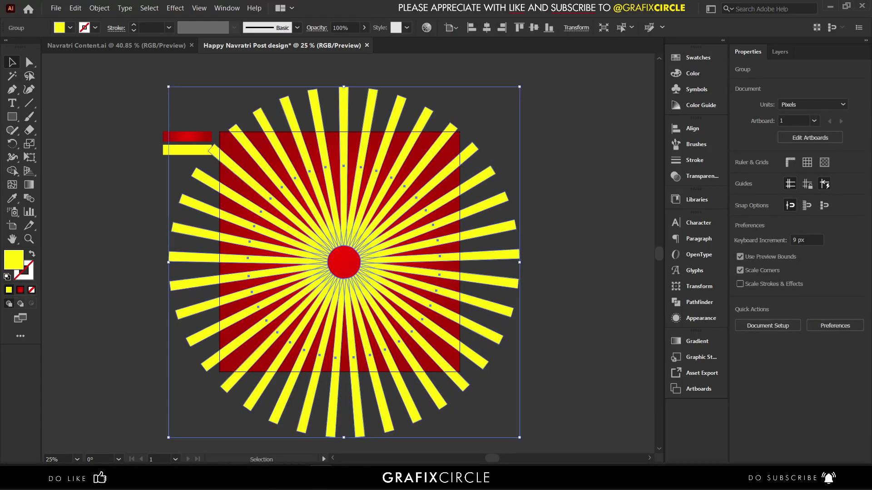
click(486, 28)
click(533, 27)
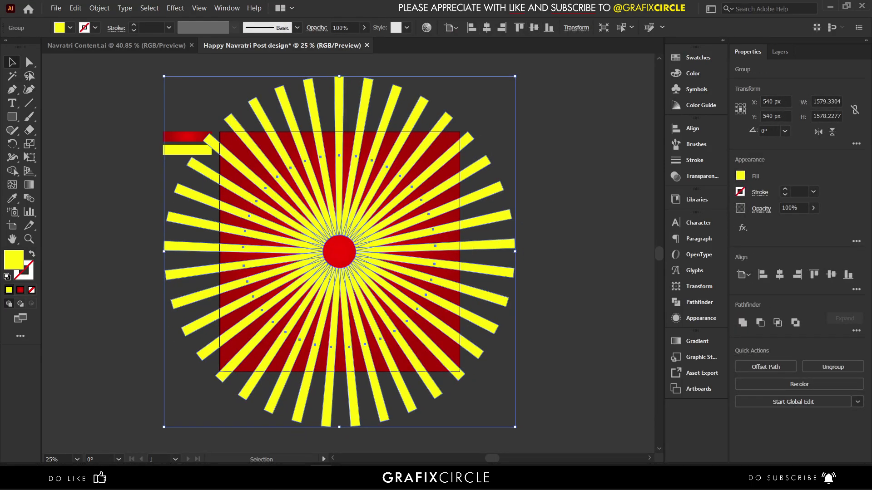
Duplicate the red gradient background rectangle in place and bring the copy to the front
key(ctrl+shift+a)
click(447, 346)
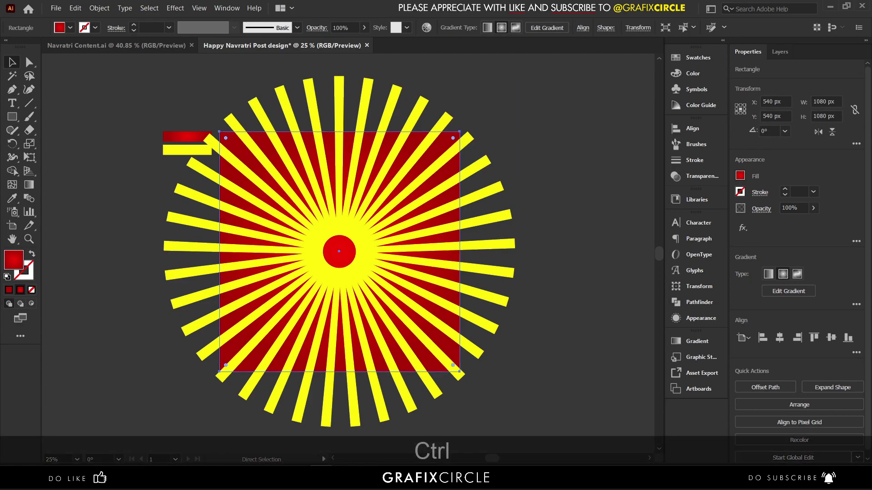
key(ctrl+c)
key(ctrl+f)
key(shift+bracketright)
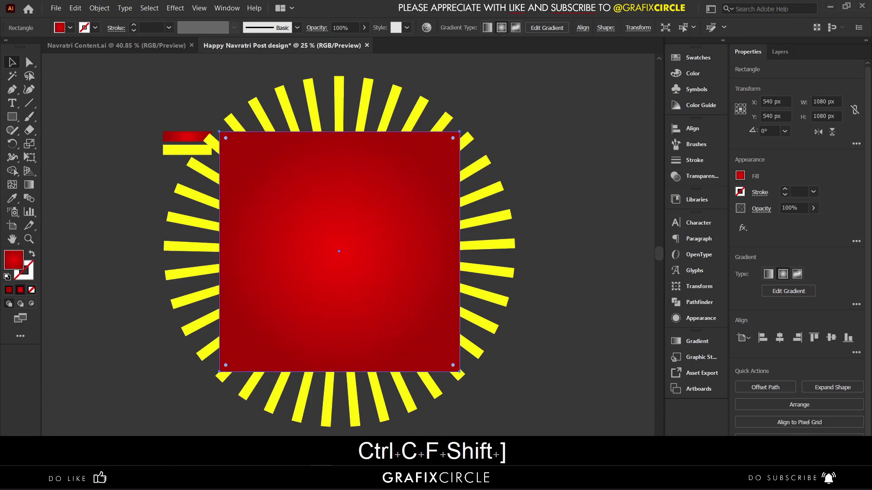
Clip the ray group to the artboard area with a clipping mask made from the front red rectangle
shift+click(466, 138)
right_click(439, 168)
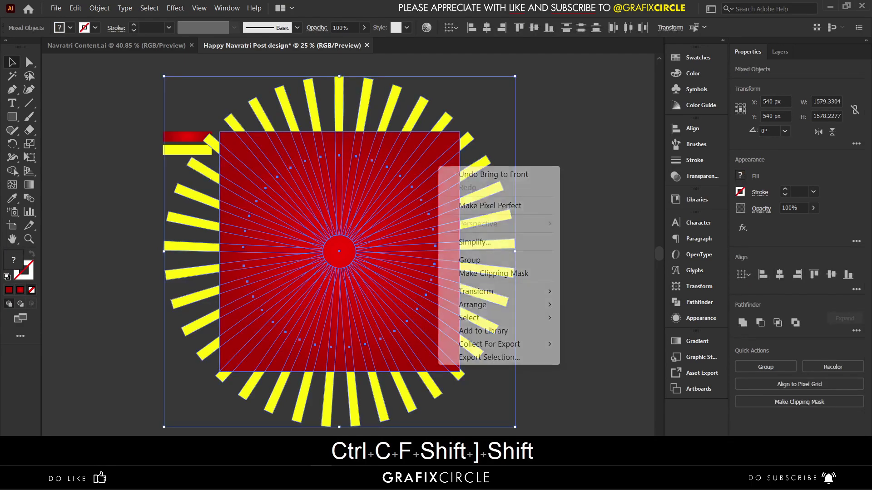
click(493, 274)
click(513, 273)
Set the clipped ray group's opacity to 25%
click(427, 295)
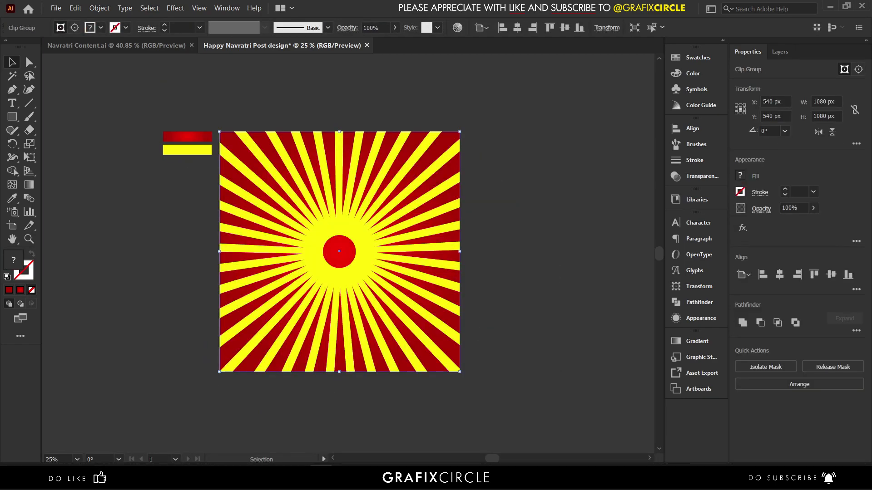
click(375, 28)
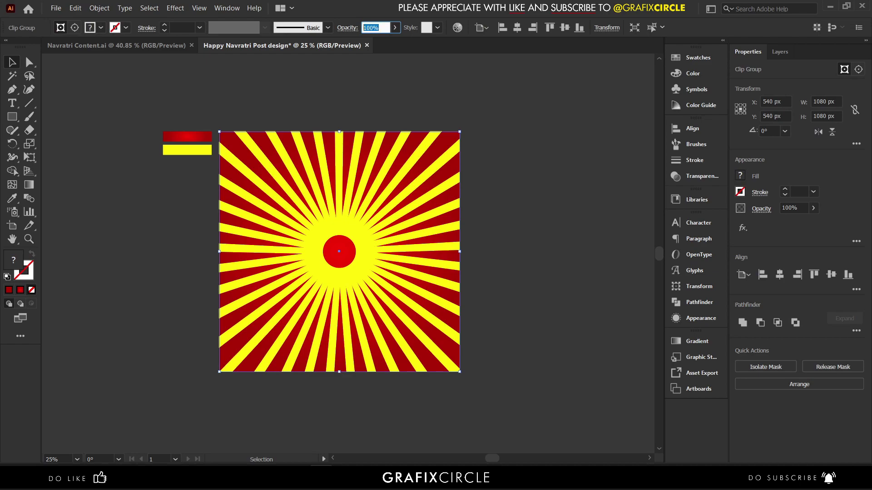
text(25)
key(Return)
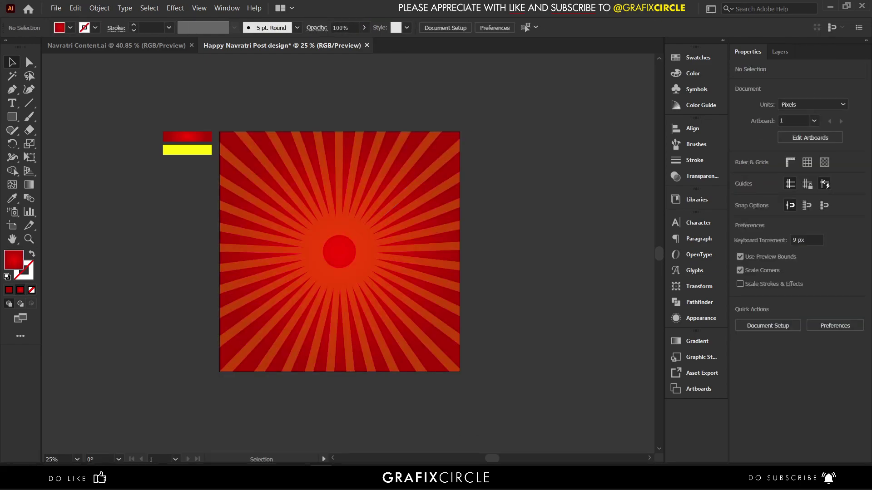
Copy the Durga face image from Navratri Content.ai into the post design and place it at about X 492 px, Y 404 px
click(116, 46)
click(418, 162)
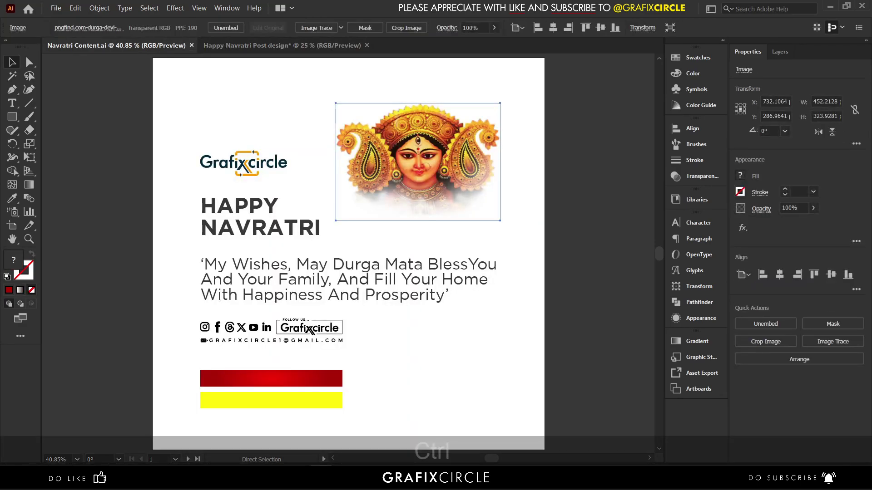
key(ctrl+c)
key(ctrl+Tab)
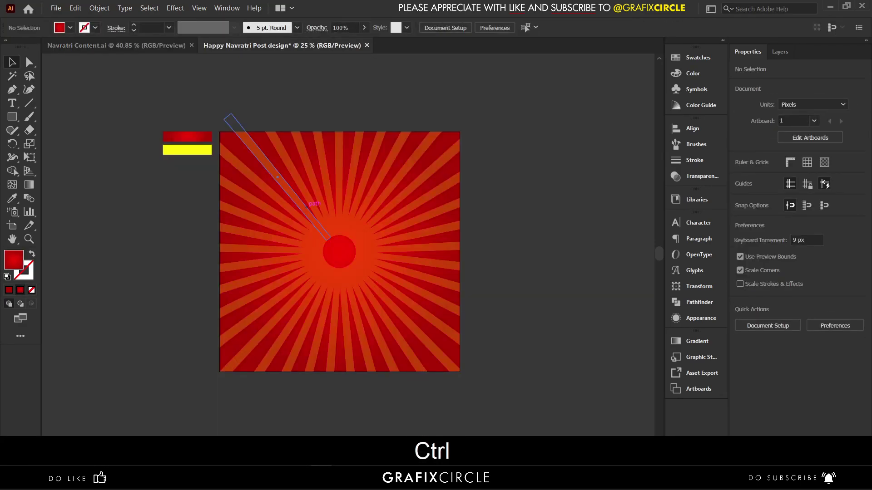
key(ctrl+v)
drag(385, 249, 366, 216)
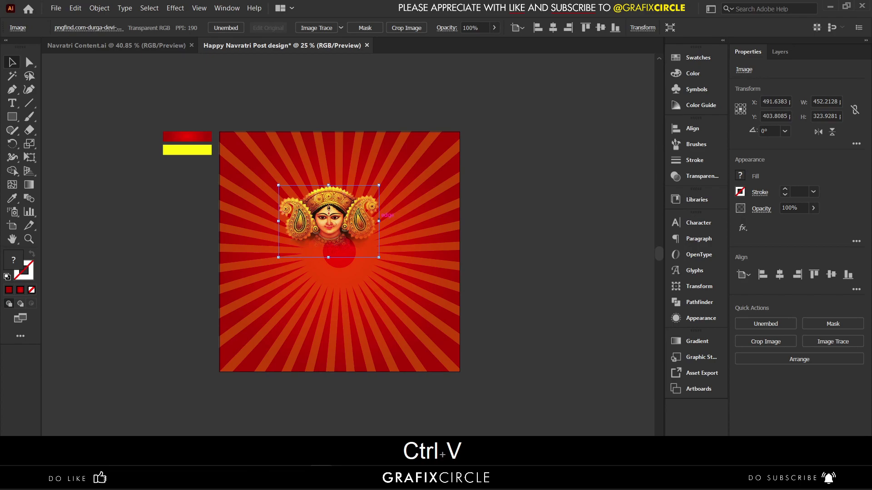
Set the clipped ray group's opacity to 15%
click(403, 200)
click(375, 27)
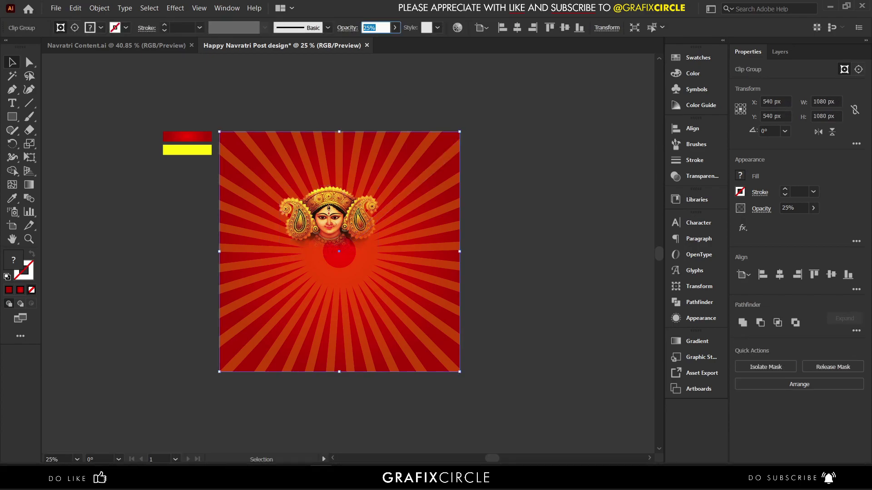
text(15)
key(Return)
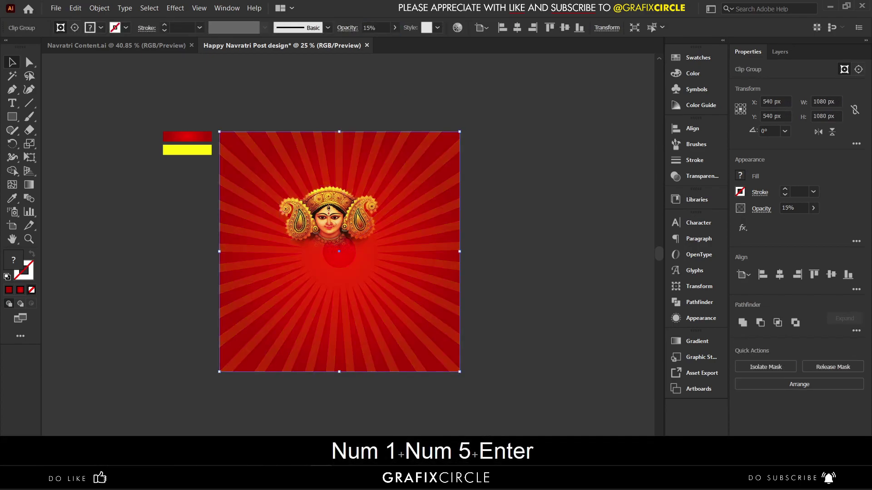
Enlarge the Durga face image to about 735 px wide and centre it horizontally in the upper half of the artboard
click(497, 186)
drag(360, 211, 373, 181)
drag(342, 227, 361, 236)
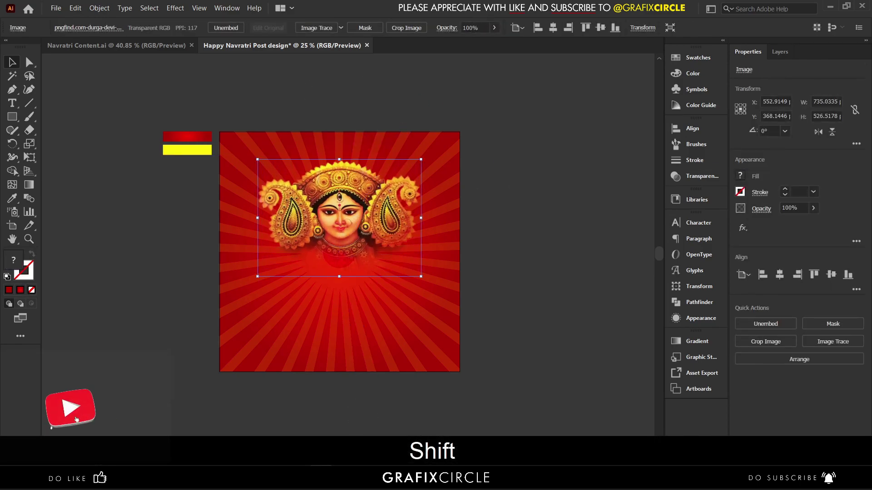
click(79, 424)
scroll(74, 415, up, 1)
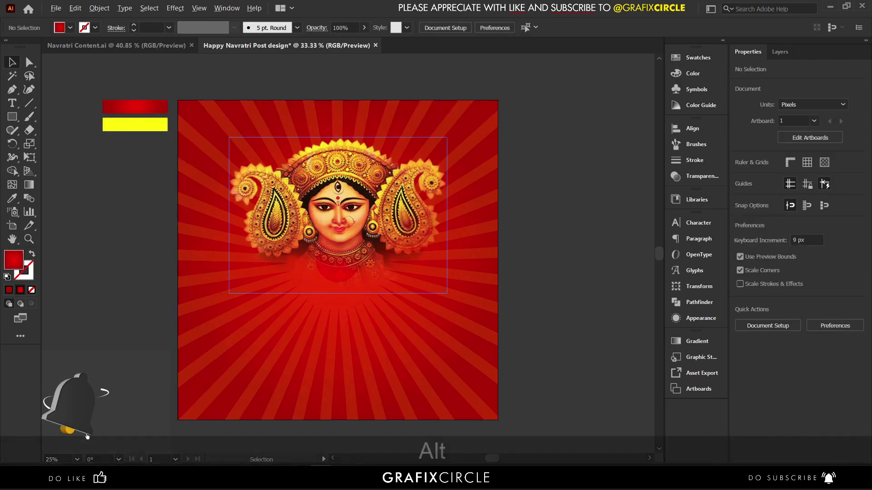
scroll(338, 260, down, 1)
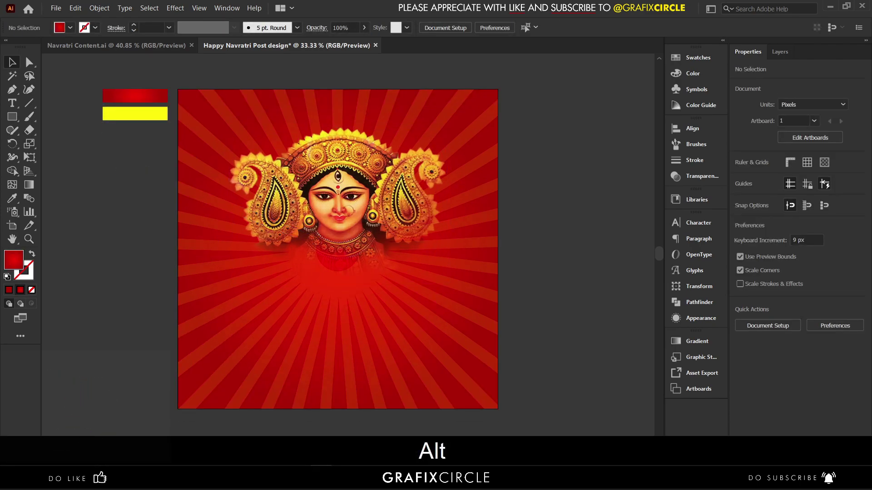
Duplicate the red gradient background rectangle in place, pasting the copy directly in front of the original
click(208, 116)
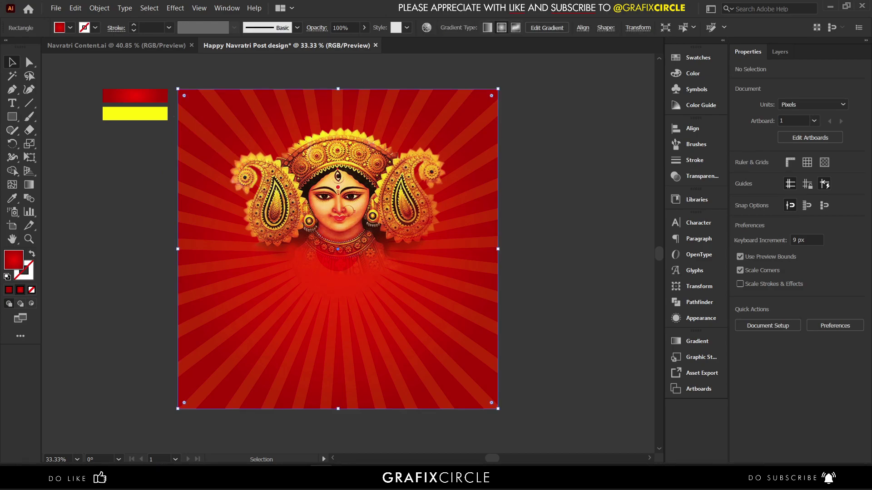
right_click(208, 116)
click(174, 116)
click(74, 8)
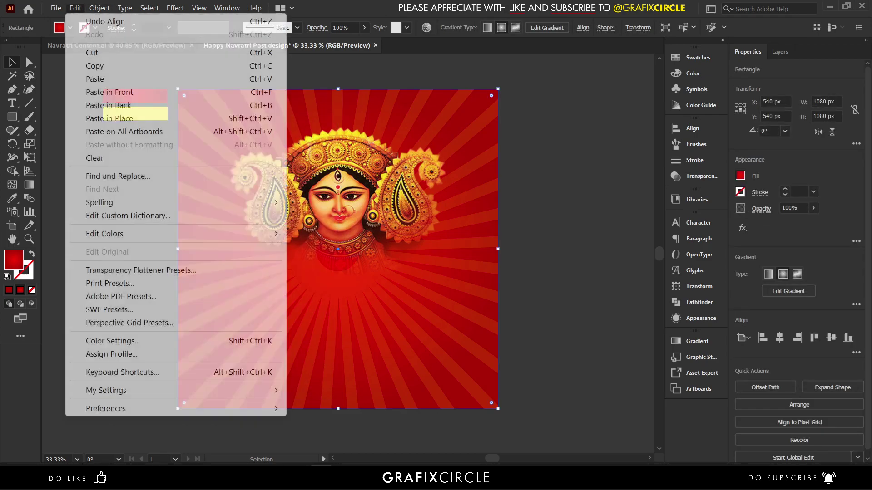
click(93, 66)
click(75, 8)
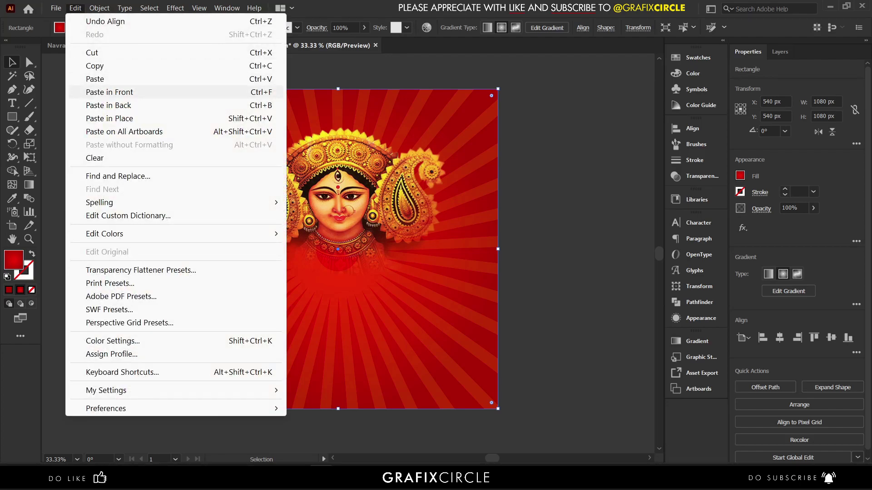
click(109, 92)
Turn the rectangle copy into an unfilled outline in the yellow swatch's colour, shrunk about its centre to about 1036 px square
key(i)
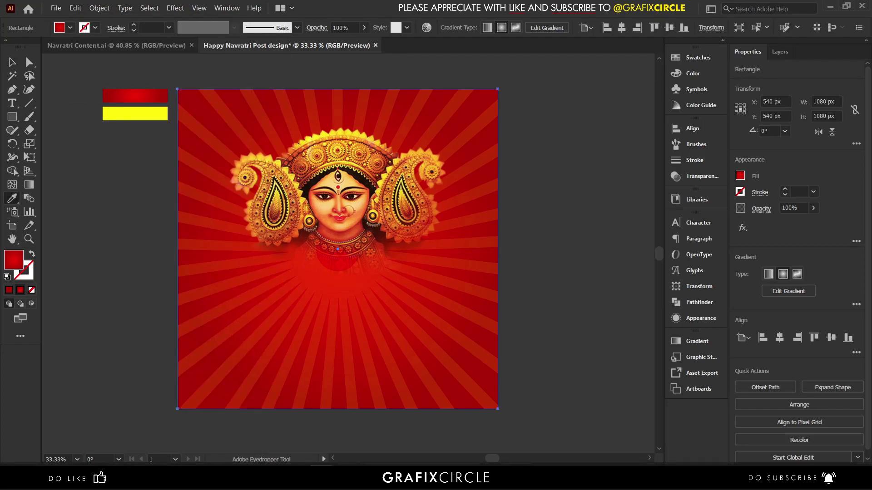
click(134, 114)
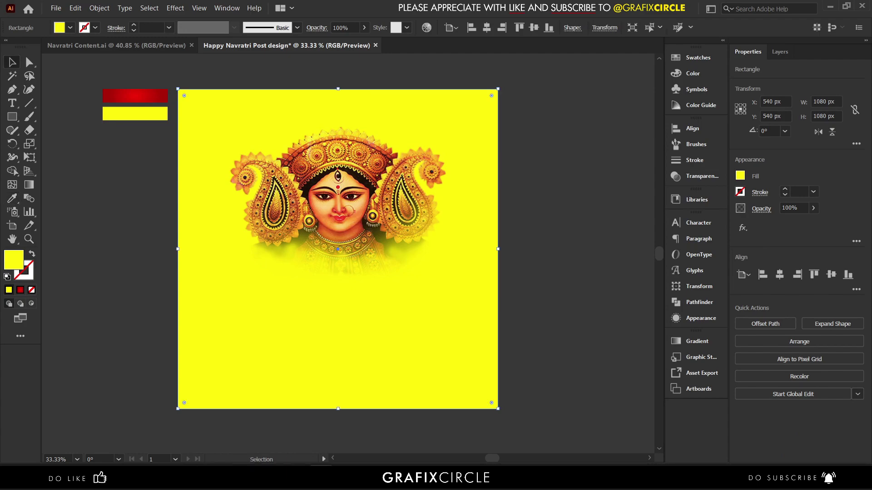
key(shift+x)
drag(338, 89, 336, 96)
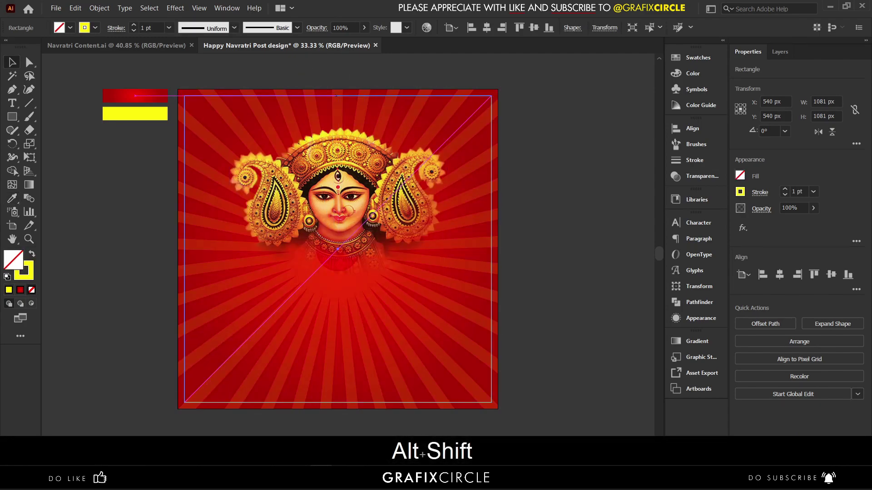
Set the yellow border's stroke weight to 4 pt
click(168, 27)
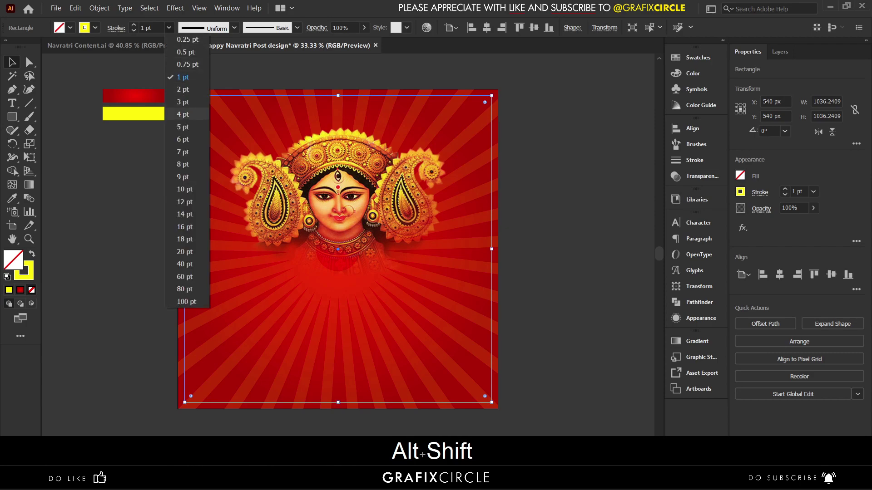
click(185, 114)
key(ctrl+shift+a)
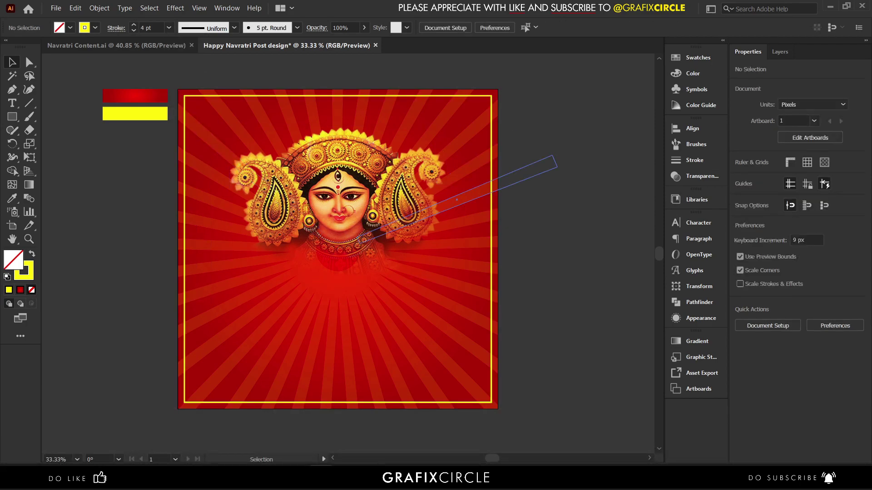
Set the yellow border's stroke weight to 3 pt
click(492, 189)
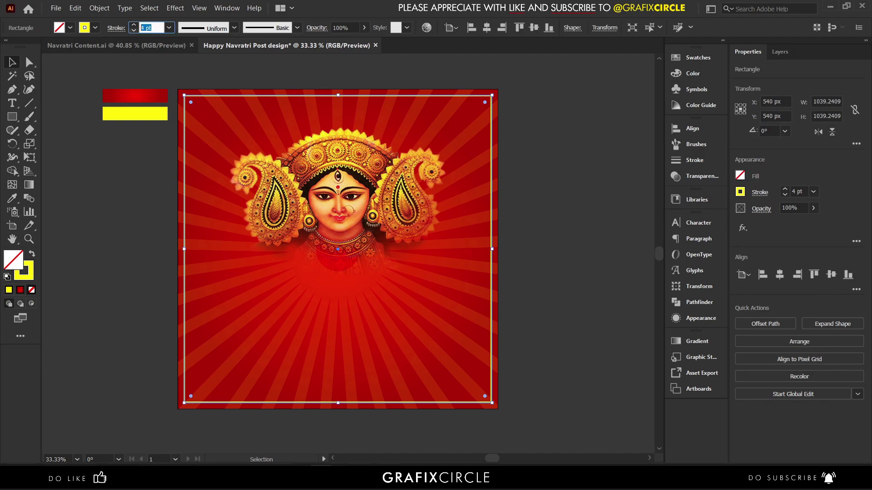
text(3)
key(Return)
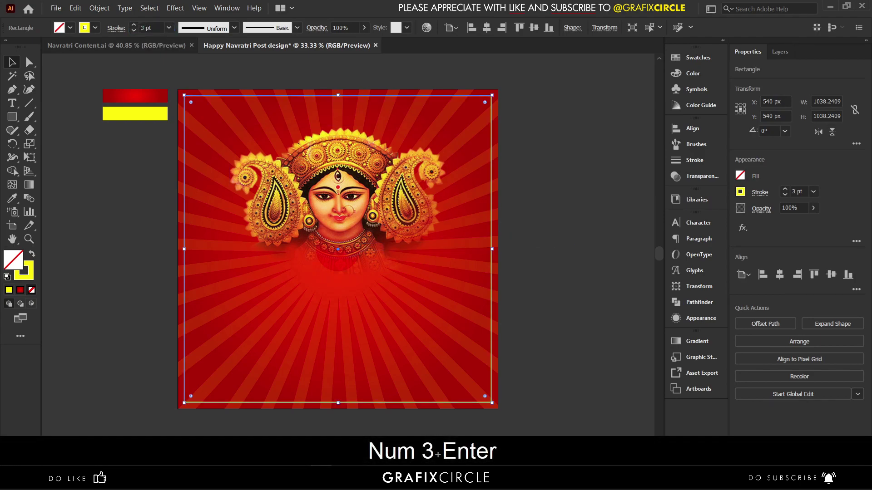
key(ctrl+shift+a)
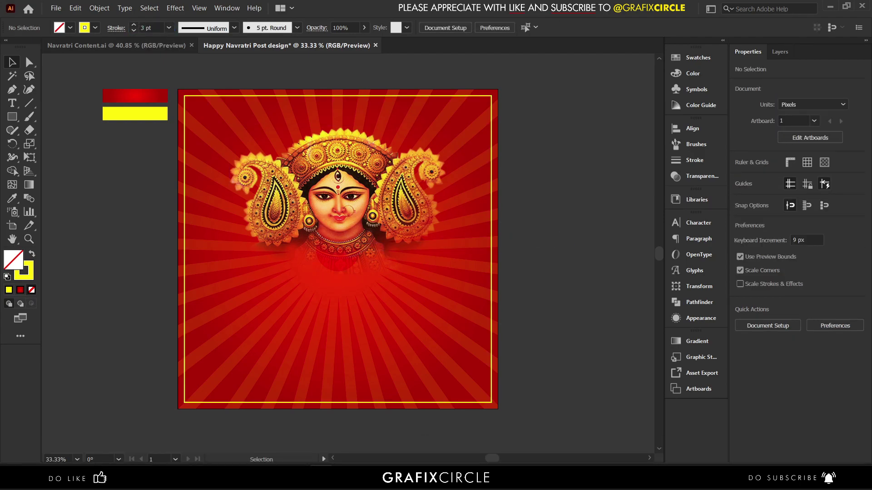
Copy the HAPPY and NAVRATRI text lines from Navratri Content.ai into the Happy Navratri post design
click(150, 45)
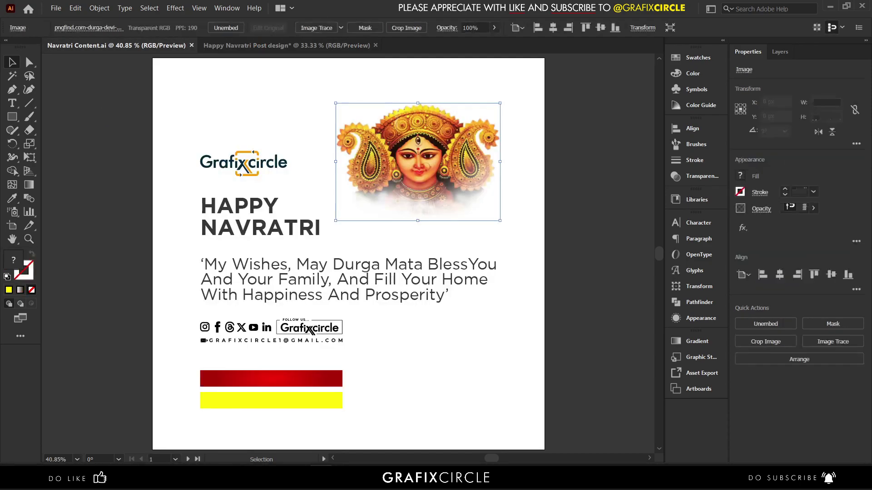
click(260, 227)
shift+click(239, 206)
key(ctrl+shift+c)
key(ctrl+Tab)
key(ctrl+v)
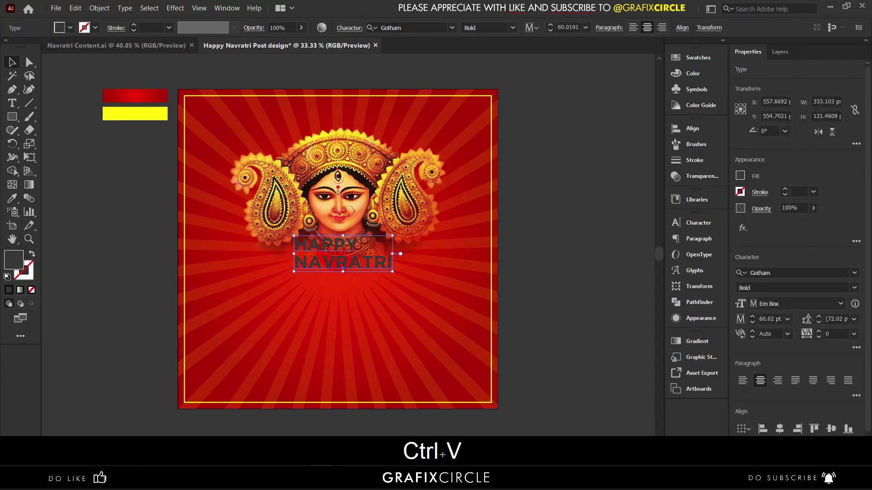
Place NAVRATRI at about X 540 px, Y 692 px below the Durga image and HAPPY above it at about X 505 px, Y 604 px
click(431, 296)
drag(379, 260, 374, 292)
drag(352, 241, 357, 267)
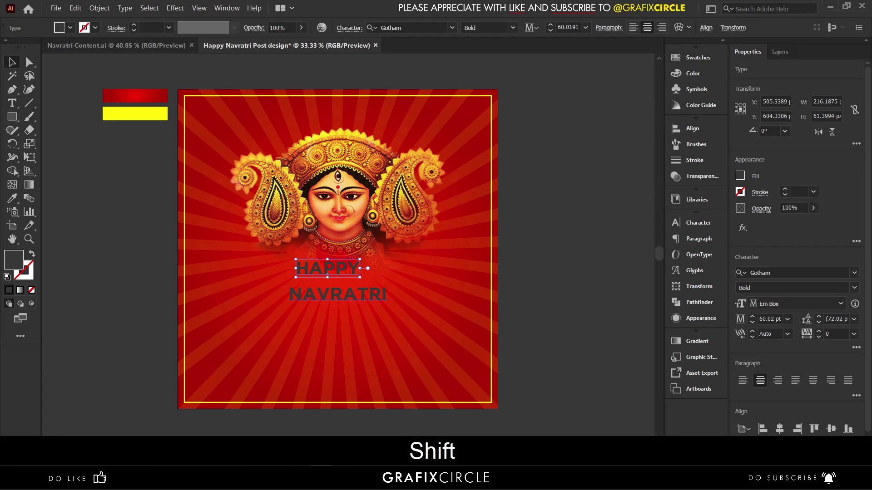
Fill both the HAPPY and NAVRATRI text lines with white (FFFFFF)
shift+click(338, 295)
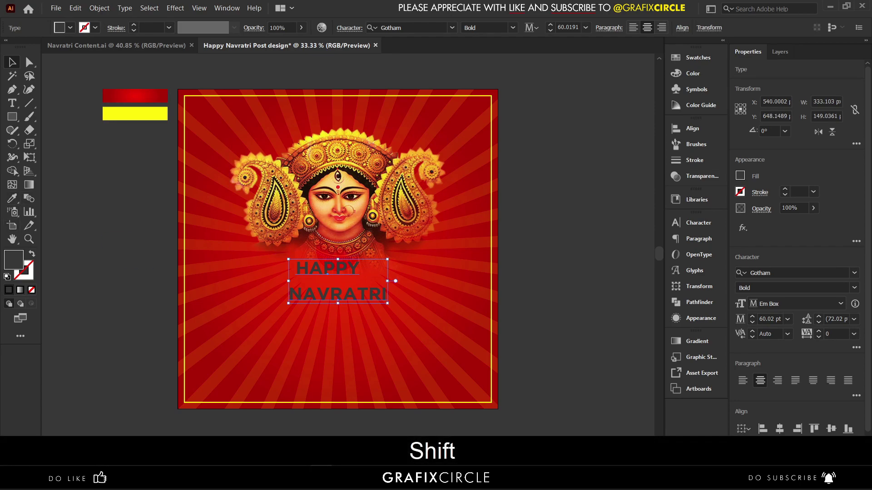
double_click(13, 259)
click(530, 140)
click(798, 138)
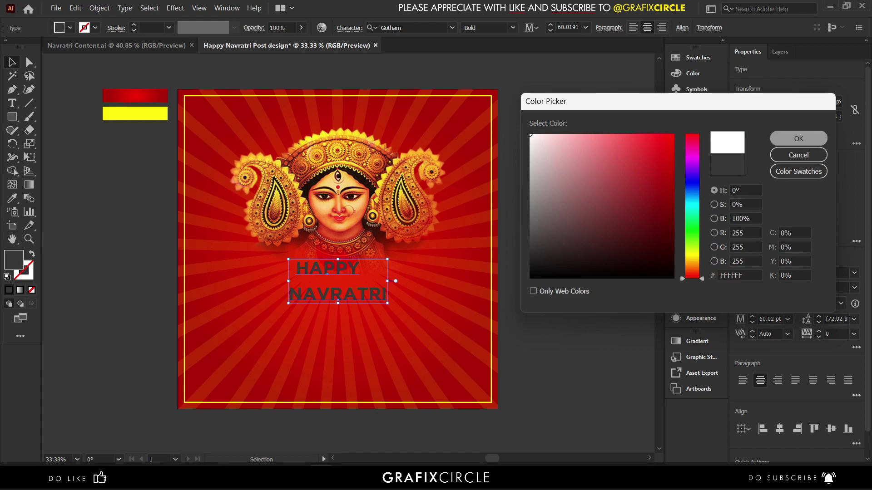
click(545, 209)
Move HAPPY closer to NAVRATRI, to about X 516 px, Y 621 px, and set its font to Halimun
drag(355, 266, 360, 273)
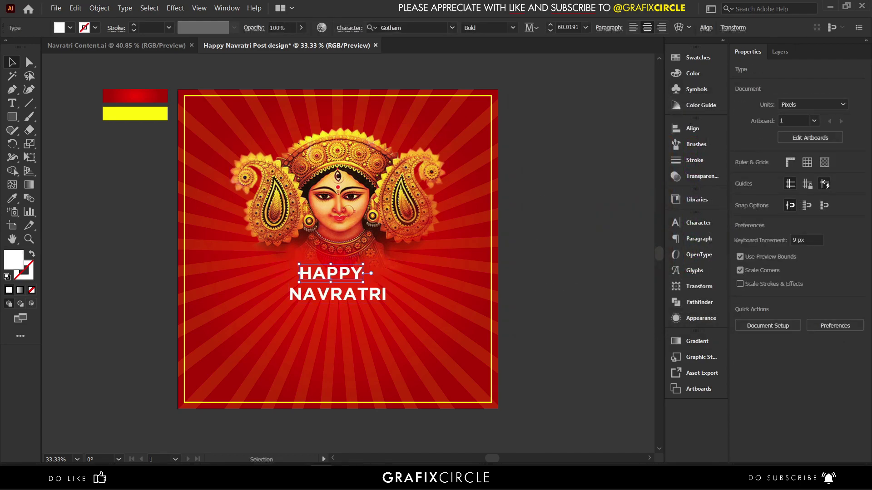
text(ha)
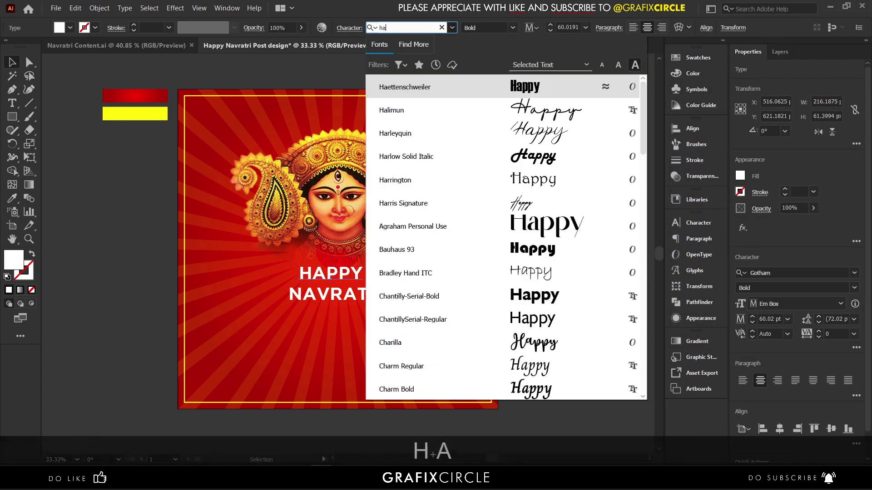
text(limun)
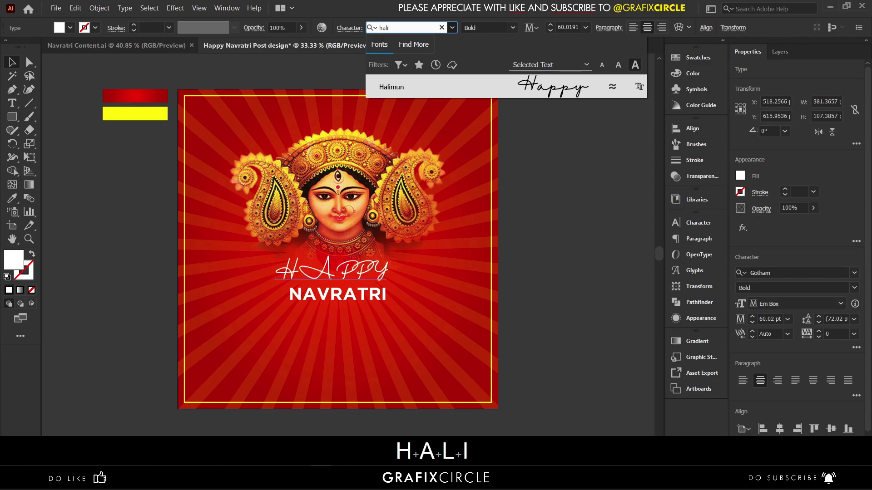
key(Return)
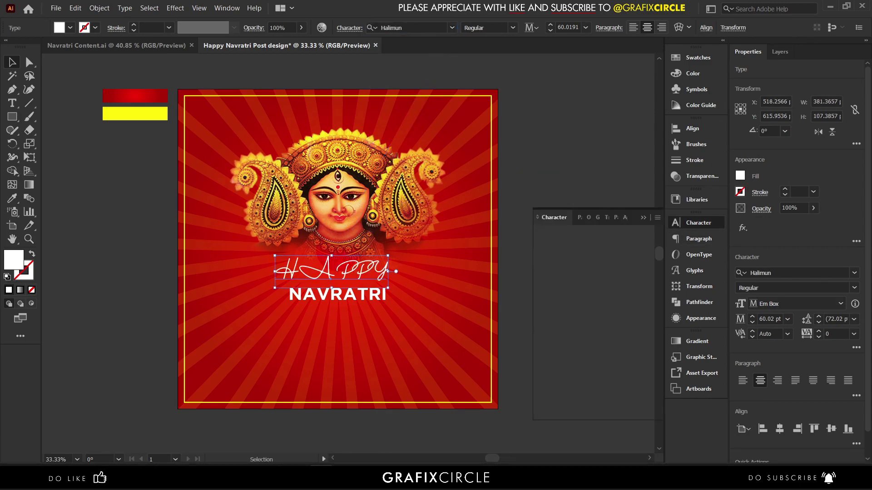
Turn off All Caps for the Halimun text so it reads Happy
key(ctrl+t)
key(ctrl+shift+k)
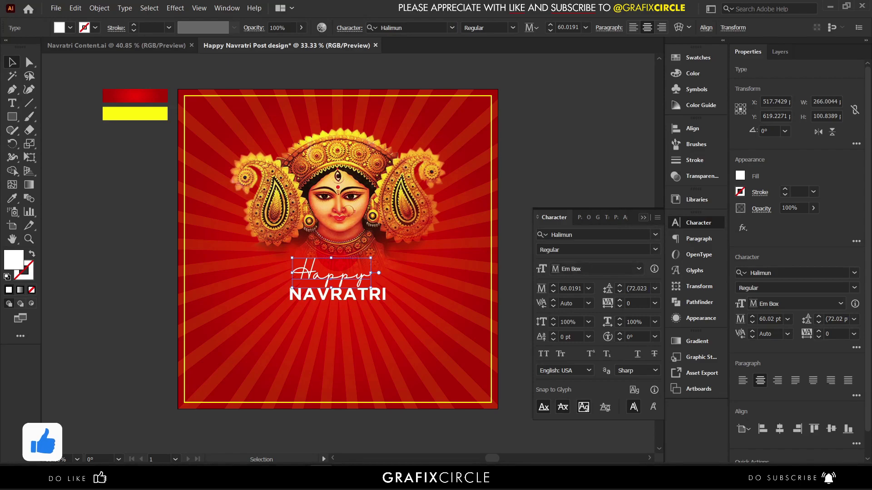
key(ctrl+t)
click(337, 295)
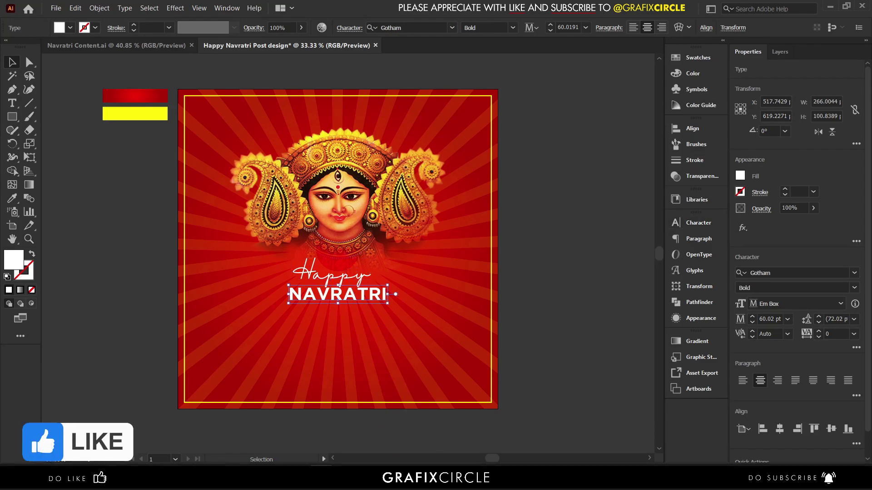
click(409, 28)
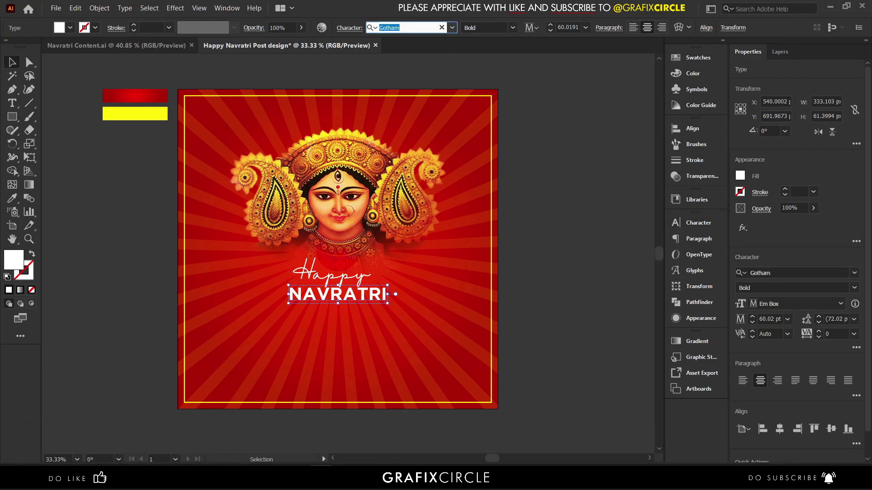
key(ctrl+shift+a)
Enlarge Happy to about 78 pt at about X 476 px, Y 630 px and fill it with the yellow swatch's colour
scroll(355, 281, up, 1)
mouse_move(365, 282)
mouse_down()
mouse_move(320, 282)
mouse_move(338, 293)
mouse_move(323, 291)
mouse_move(383, 274)
mouse_move(371, 281)
mouse_up()
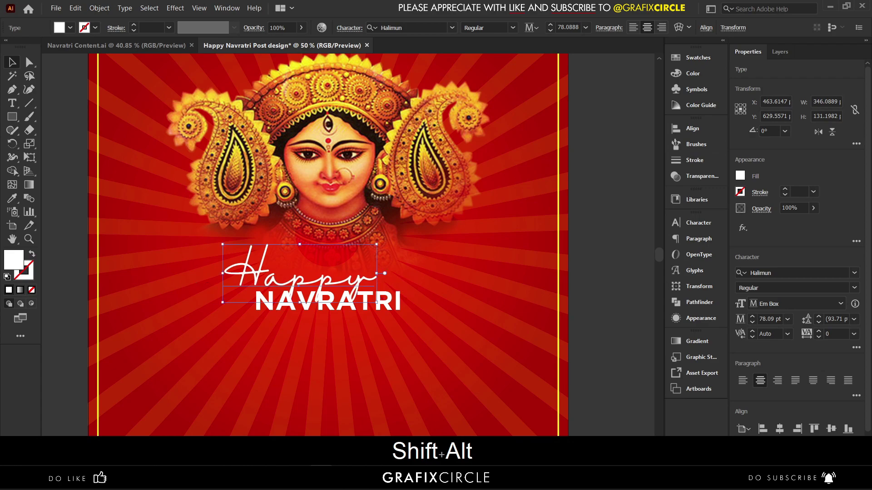
key(i)
scroll(326, 245, up, 2)
click(58, 85)
key(v)
scroll(328, 255, down, 2)
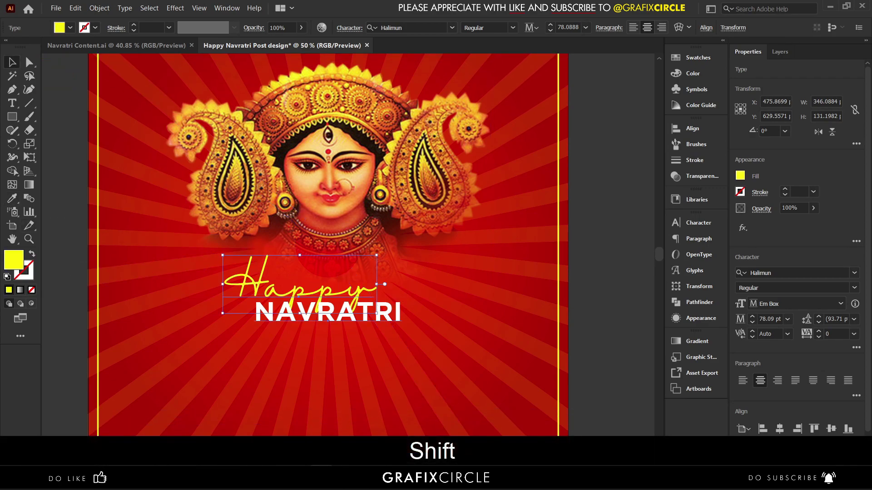
Enlarge Happy and NAVRATRI together, bringing NAVRATRI to about 107.6 pt, and move them into the lower part of the artboard
shift+click(355, 313)
drag(312, 326, 325, 358)
scroll(302, 334, down, 1)
scroll(309, 348, down, 2)
drag(353, 283, 353, 312)
drag(398, 290, 424, 289)
click(527, 227)
Centre the NAVRATRI text horizontally on the artboard
click(394, 316)
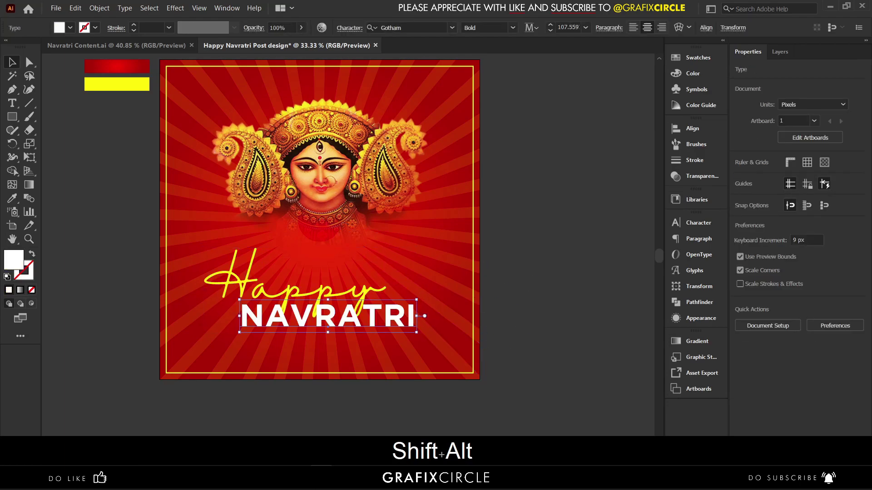
click(779, 429)
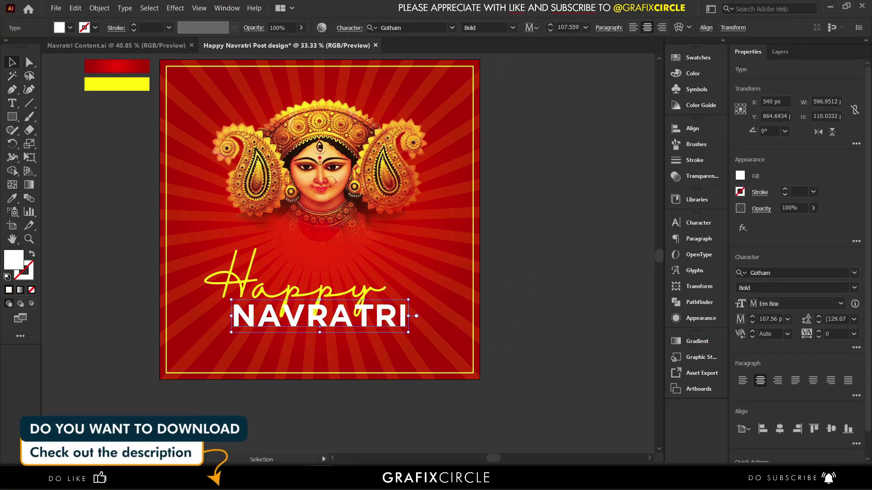
click(527, 336)
Bring Happy to the front and shift it slightly left so that it overlaps the top of NAVRATRI
scroll(356, 302, up, 1)
drag(373, 291, 367, 291)
key(ctrl+shift+bracketright)
drag(367, 290, 369, 291)
click(560, 278)
scroll(560, 278, down, 1)
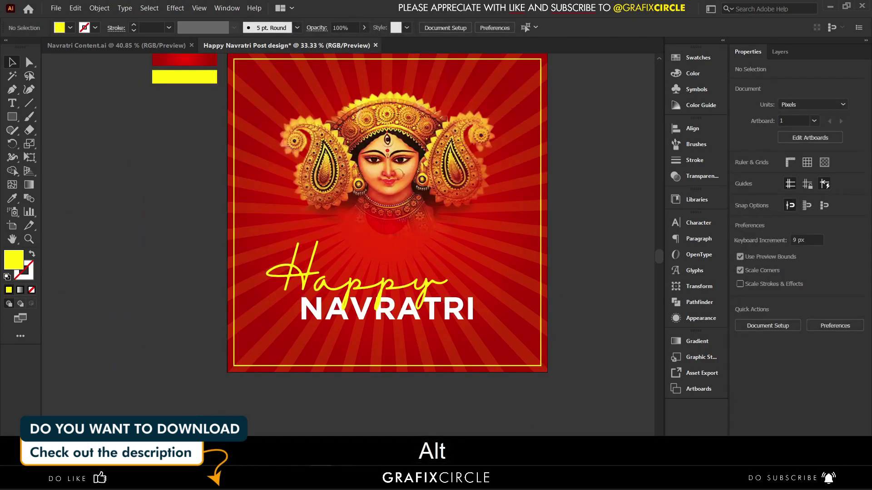
Copy the wishes text beginning 'My Wishes, May Durga Mata' from Navratri Content.ai into the Happy Navratri Post design document
click(161, 45)
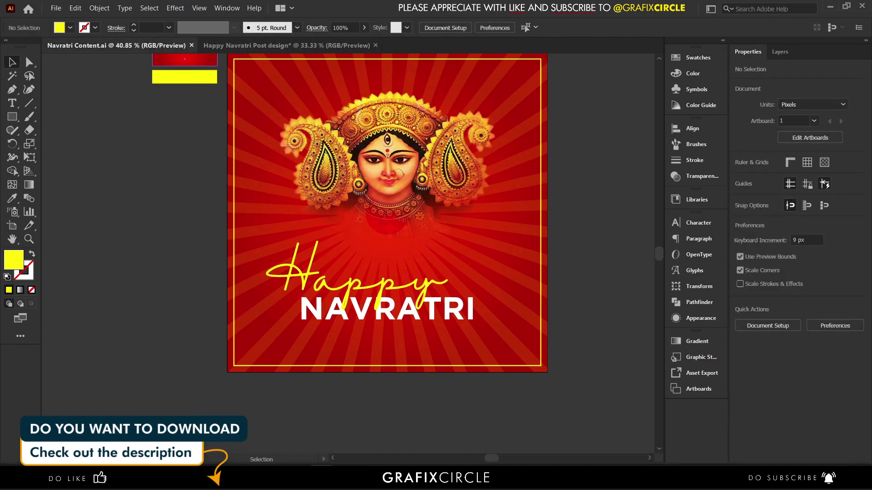
click(348, 279)
key(ctrl+c)
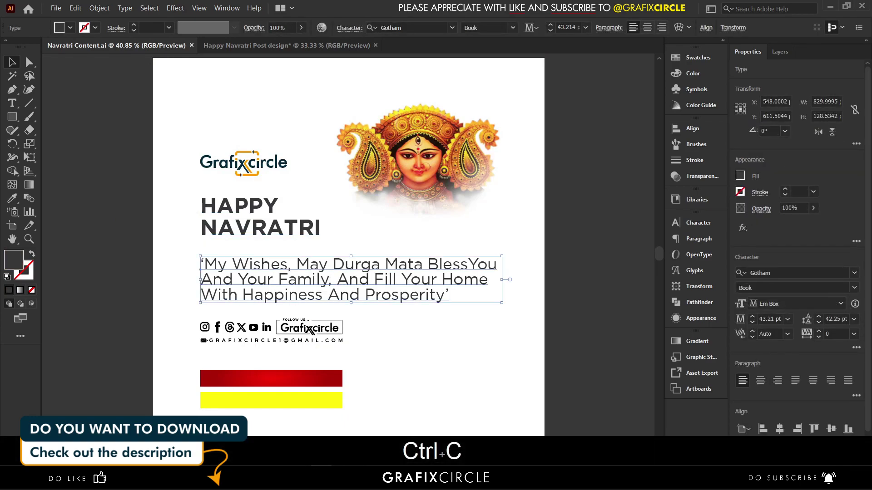
key(ctrl+Tab)
key(ctrl+v)
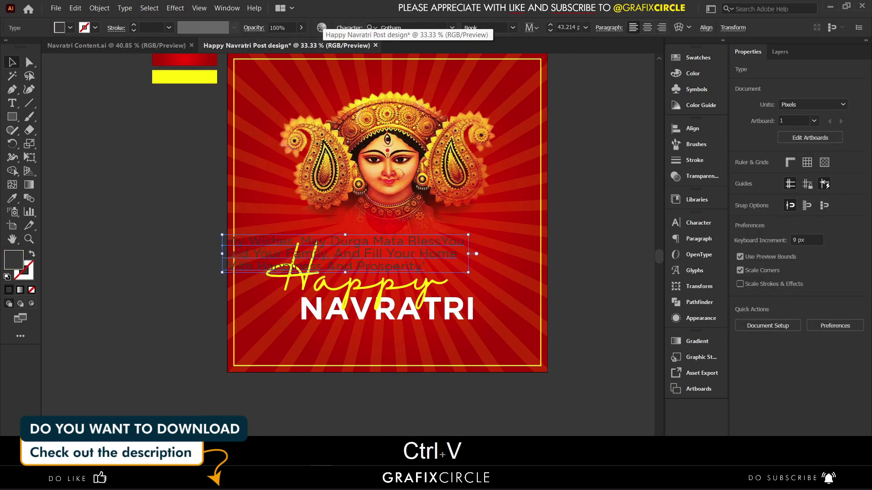
Scale the wishes text down to about 27.12 pt, move it above Happy at about X 606 px, Y 691 px, and fill it white
drag(222, 254, 313, 254)
drag(400, 245, 415, 249)
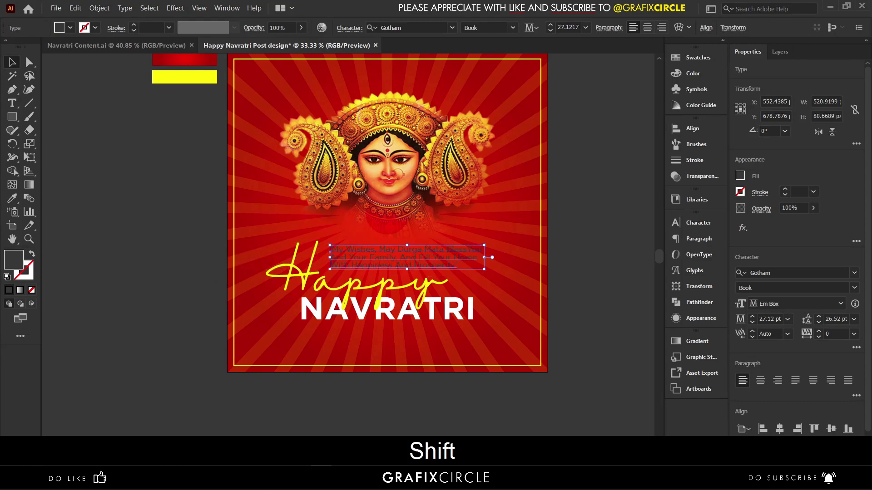
double_click(14, 260)
drag(541, 137, 529, 134)
key(Return)
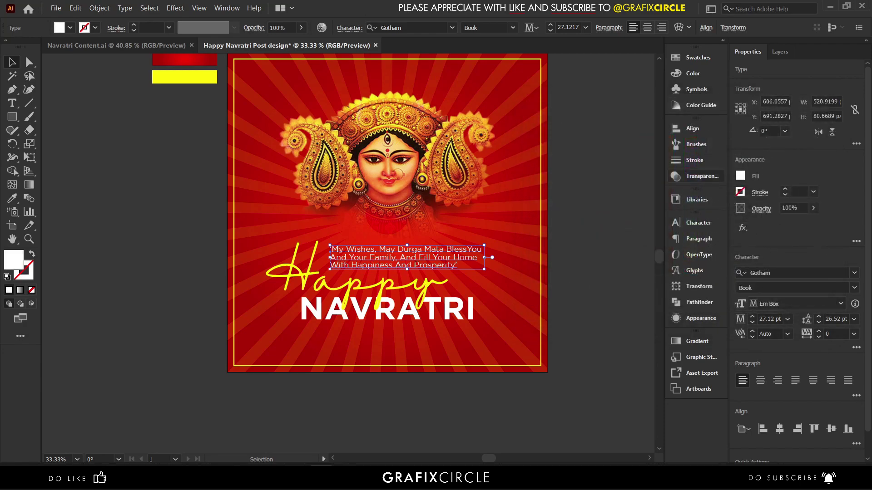
click(590, 237)
Centre-align the lines of the wishes text and reposition it at about X 596 px, Y 691 px
click(436, 257)
key(ctrl+shift+c)
drag(363, 257, 438, 258)
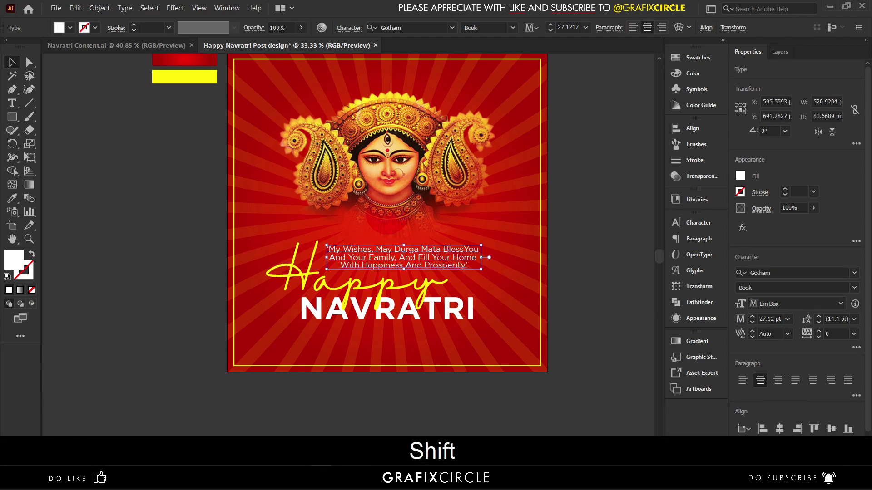
Fill the words Durga Mata in the wishes text with the design's yellow using the Eyedropper
scroll(436, 258, up, 1)
scroll(436, 258, down, 1)
key(t)
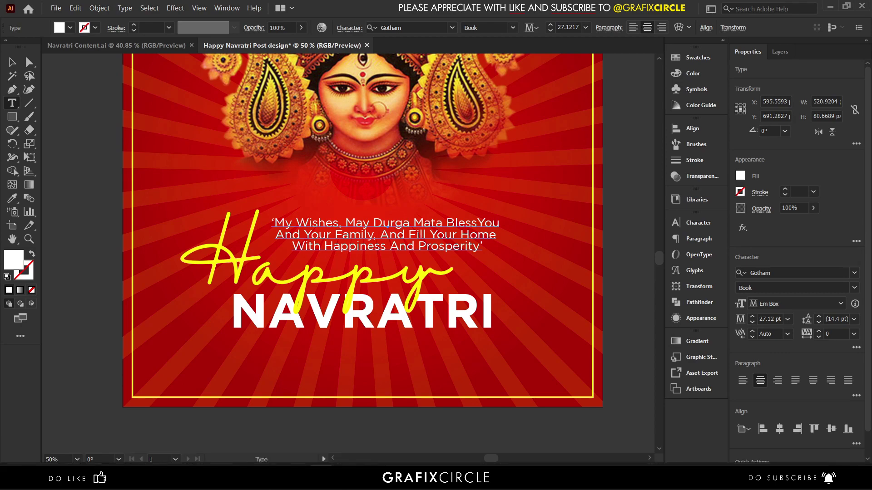
click(11, 198)
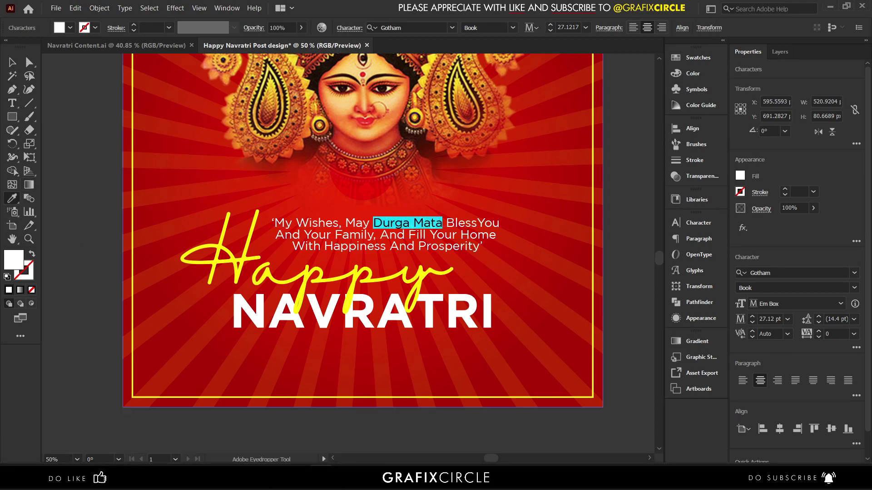
scroll(285, 356, down, 1)
scroll(285, 357, up, 1)
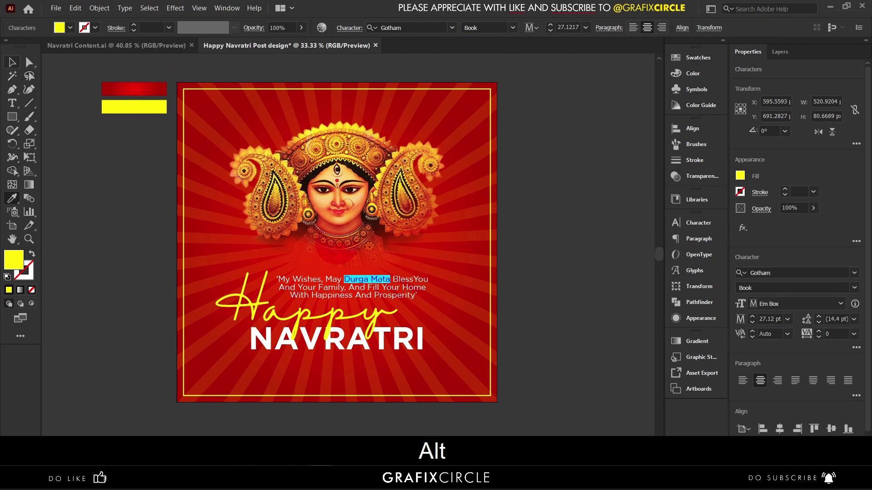
key(v)
Try the Bold font style on the words Durga Mata
alt+scroll(378, 288, up, 2)
key(t)
drag(311, 270, 393, 270)
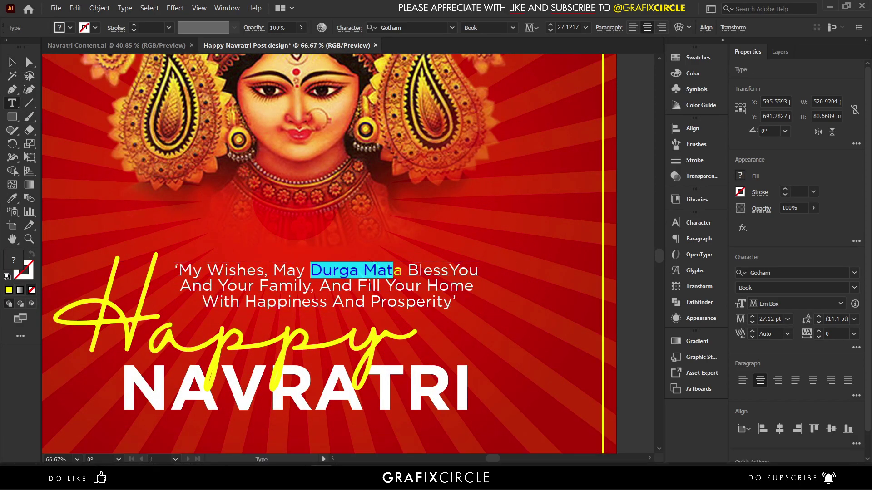
click(512, 27)
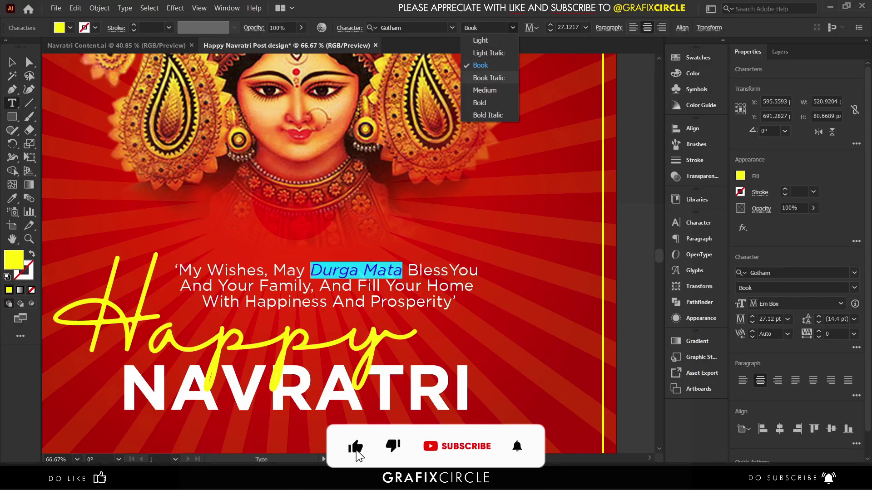
click(480, 103)
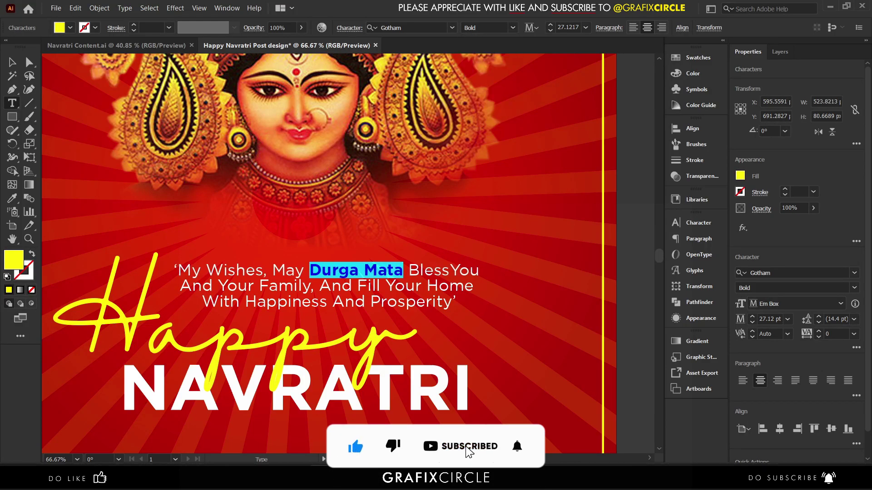
Reset the whole wishes text to the Book font style
key(ctrl+a)
click(512, 28)
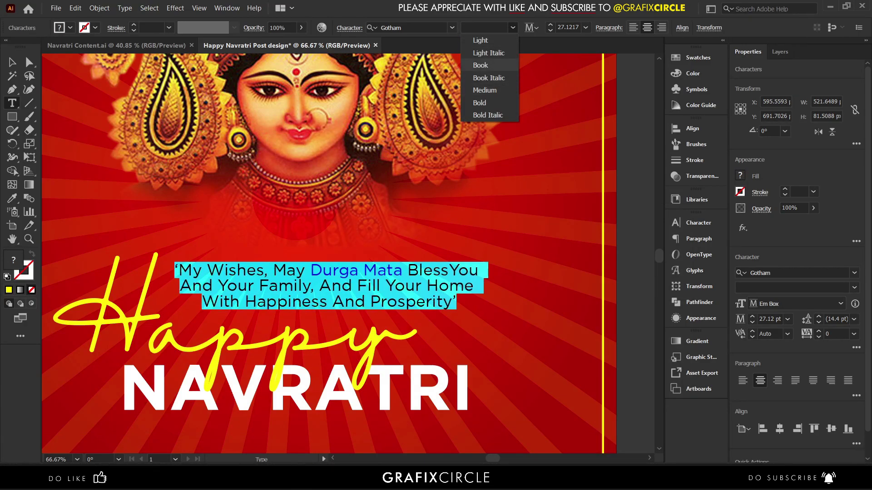
key(Escape)
Set the words Durga Mata in the wishes text to the Gotham Medium font style
drag(311, 270, 377, 271)
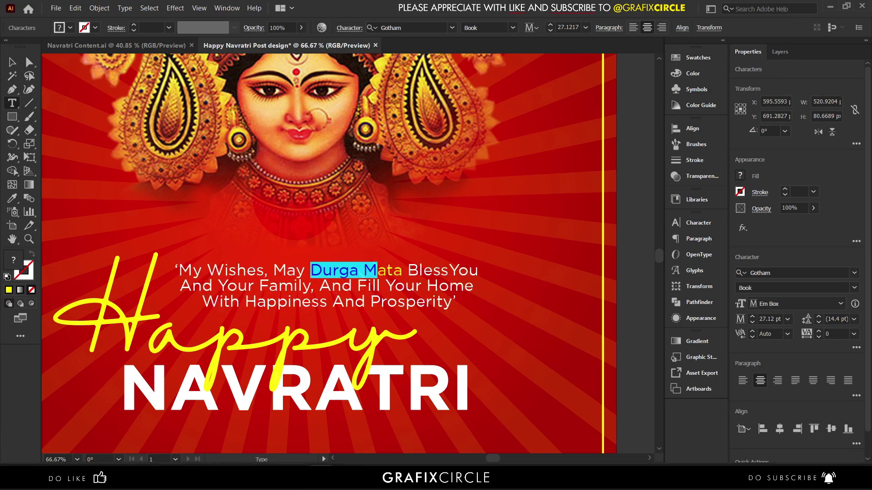
click(513, 28)
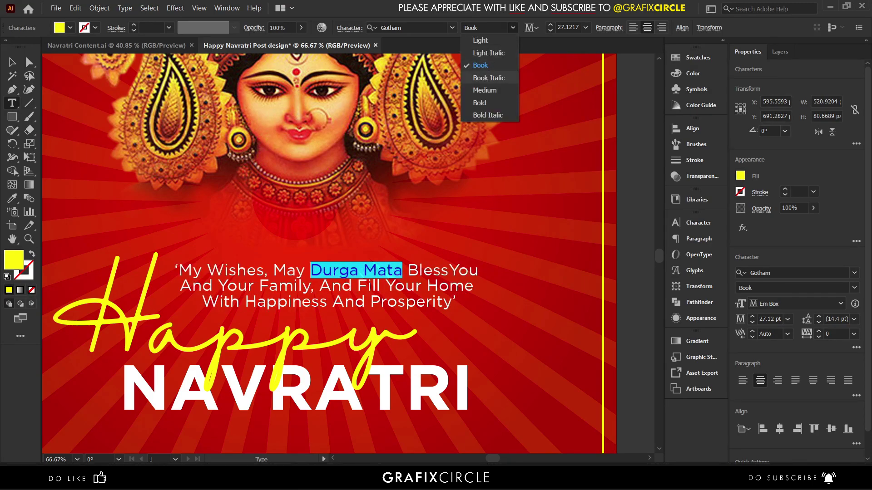
click(483, 90)
click(12, 62)
scroll(257, 175, down, 1)
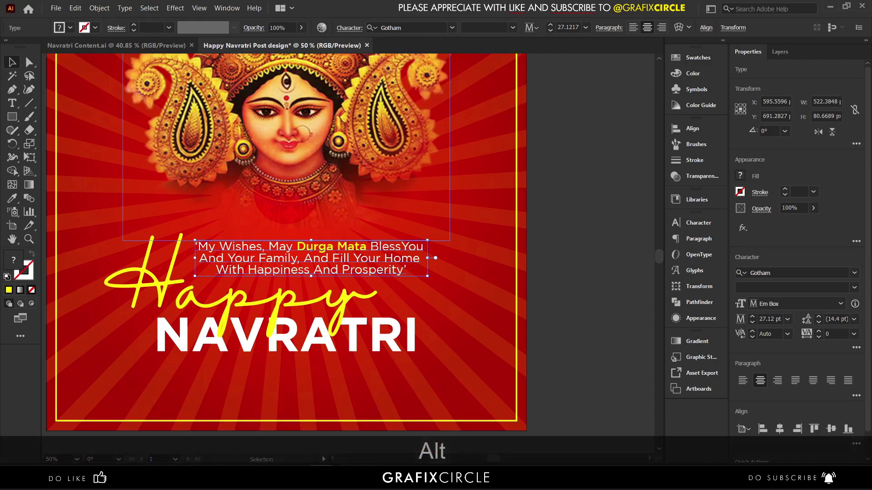
click(629, 168)
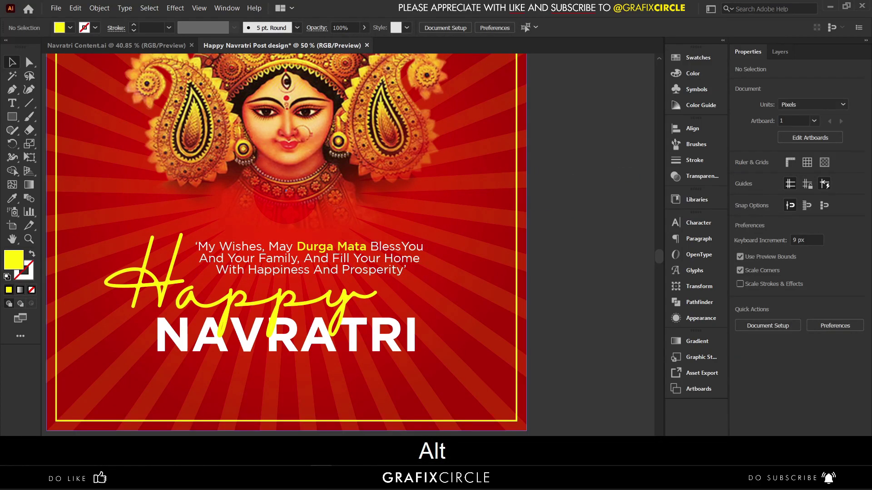
Enlarge the wishes text to about 28.34 pt and place it at about X 607 px, Y 698 px, just above Happy
scroll(337, 280, up, 1)
drag(351, 265, 350, 277)
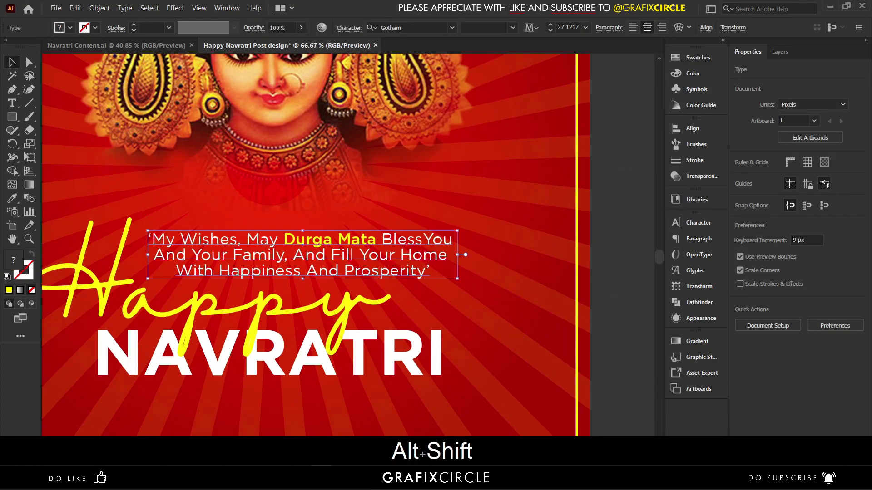
drag(458, 255, 479, 254)
scroll(437, 255, down, 1)
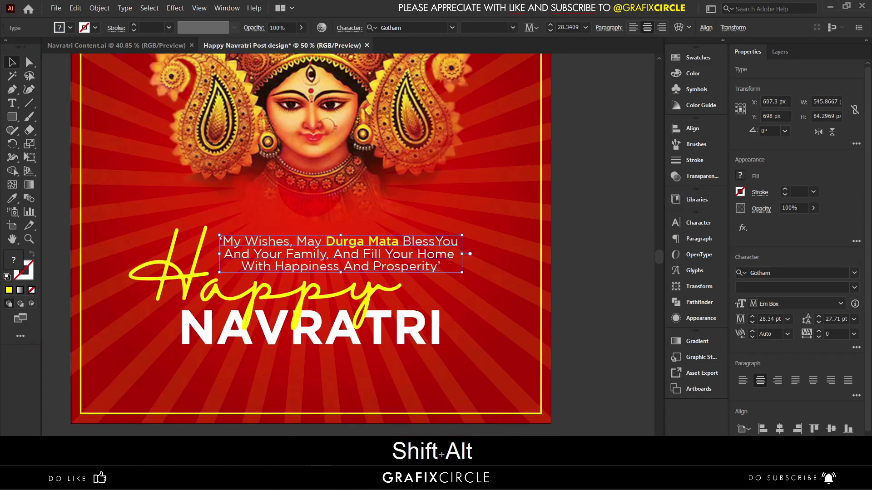
click(574, 240)
Copy the group of social media icons with the Grafixcircle follow-us box from Navratri Content.ai into the post design document
scroll(574, 240, down, 1)
scroll(574, 241, up, 2)
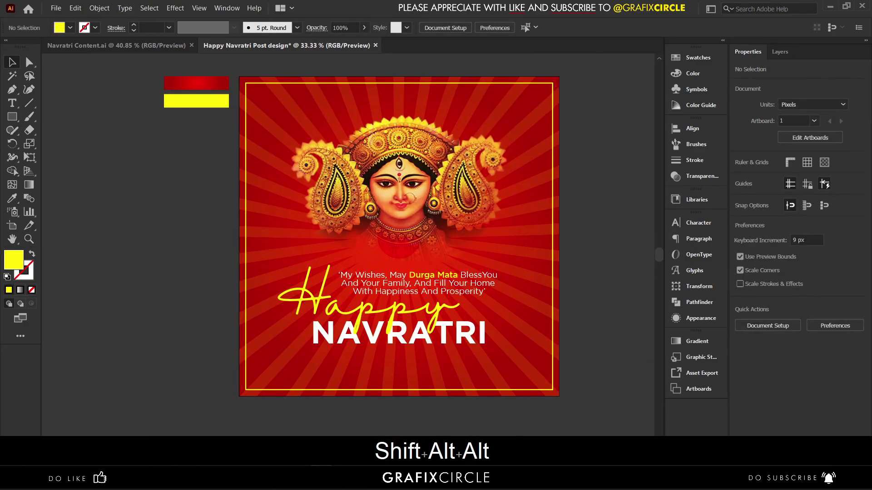
scroll(398, 237, right, 2)
scroll(399, 236, down, 1)
click(116, 46)
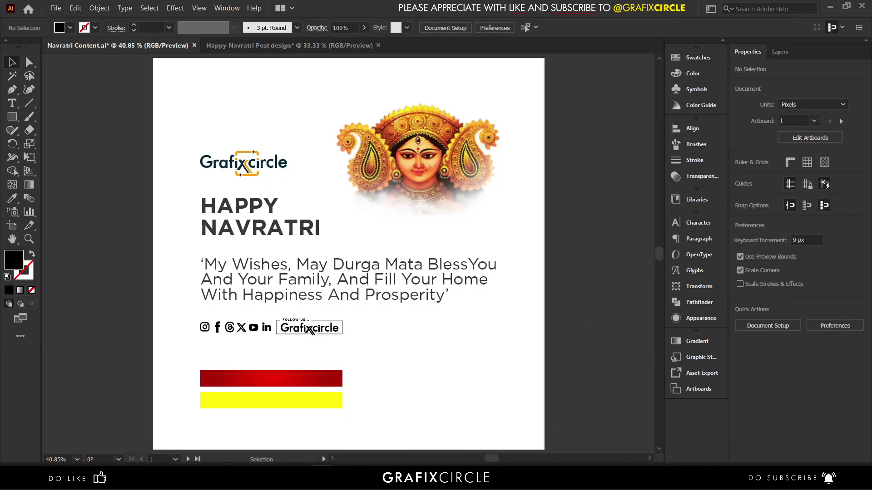
click(312, 331)
key(ctrl+c)
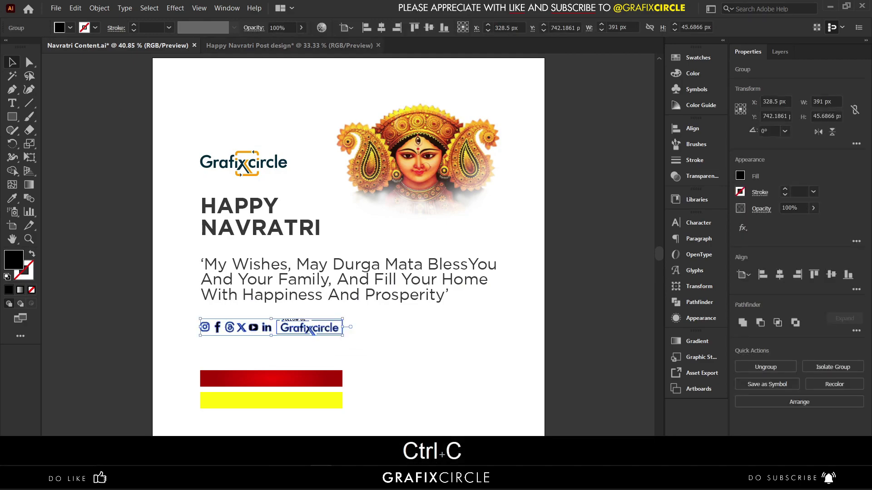
key(ctrl+Tab)
key(ctrl+v)
Move the social icons group below NAVRATRI to about X 498 px, Y 982 px and fill it with the yellow swatch's colour
drag(380, 254, 380, 364)
key(i)
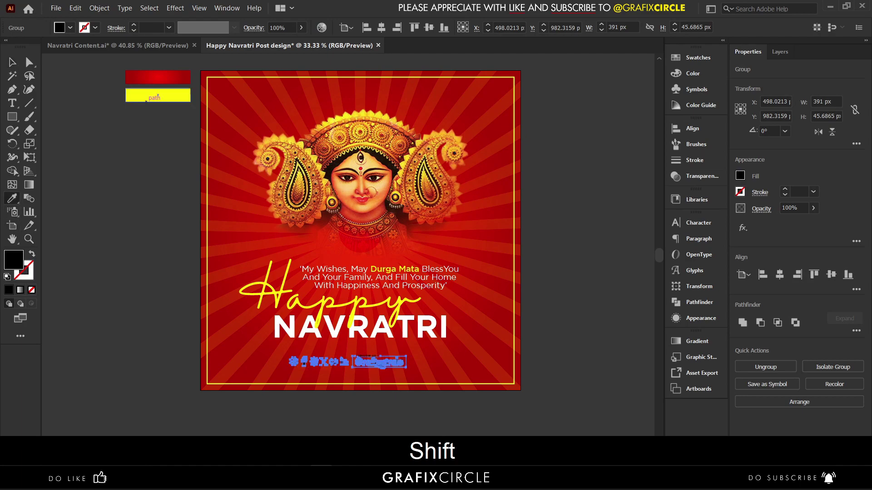
key(v)
click(413, 363)
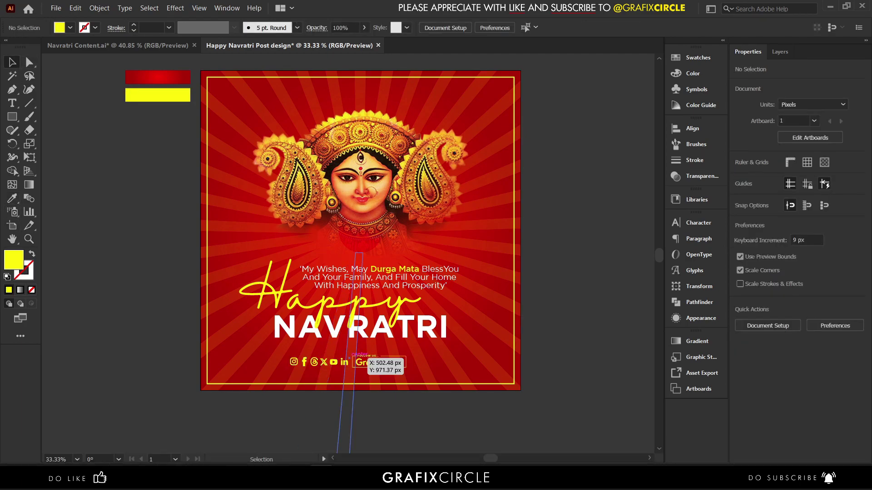
Centre the social icons group horizontally on the artboard
click(361, 361)
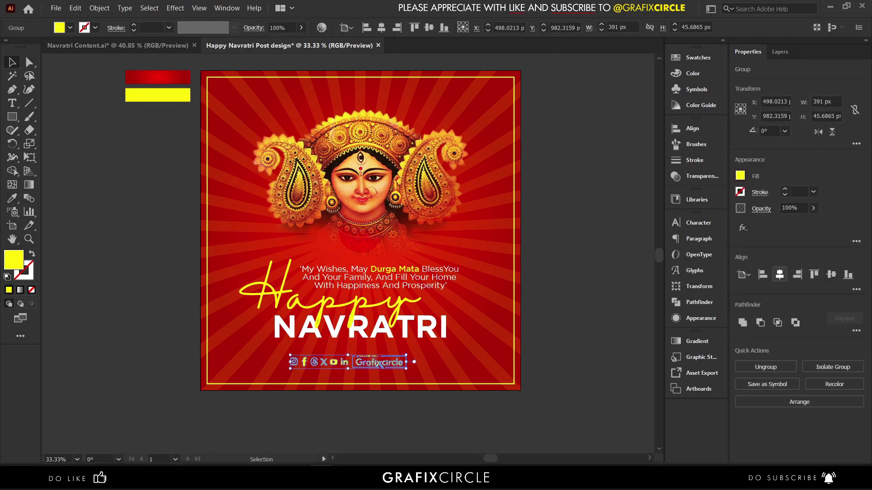
click(780, 275)
scroll(373, 365, up, 3)
scroll(373, 364, down, 1)
click(373, 370)
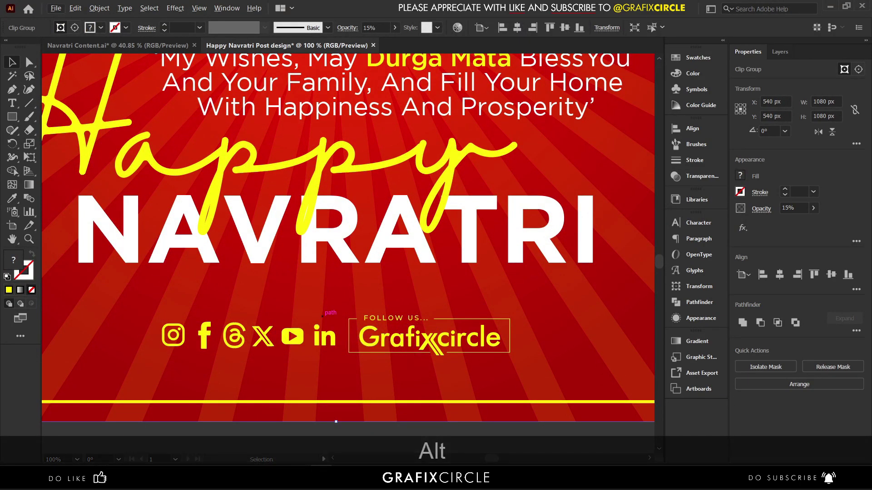
scroll(328, 317, down, 2)
scroll(328, 316, up, 1)
scroll(475, 262, down, 1)
scroll(474, 262, up, 2)
click(579, 236)
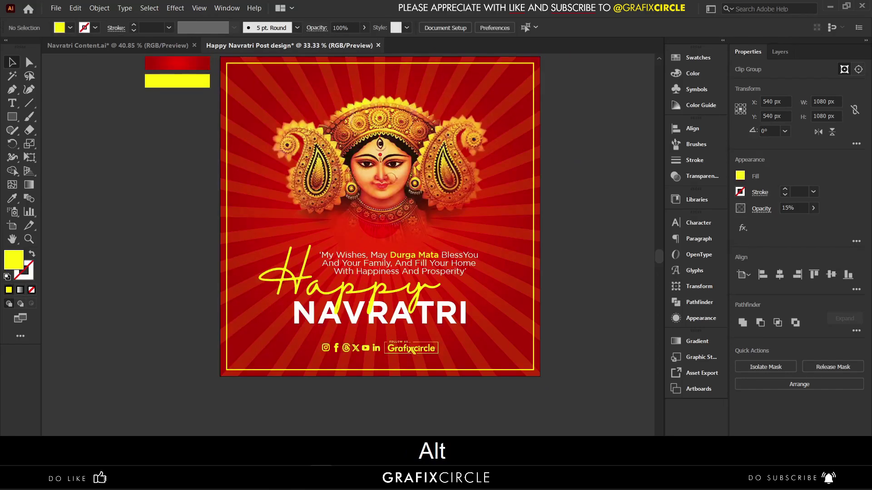
Copy the Grafixcircle logo from Navratri Content.ai into the post design and place it in the artboard's upper left corner inside the border
scroll(579, 236, up, 3)
scroll(579, 236, down, 2)
click(136, 46)
click(243, 164)
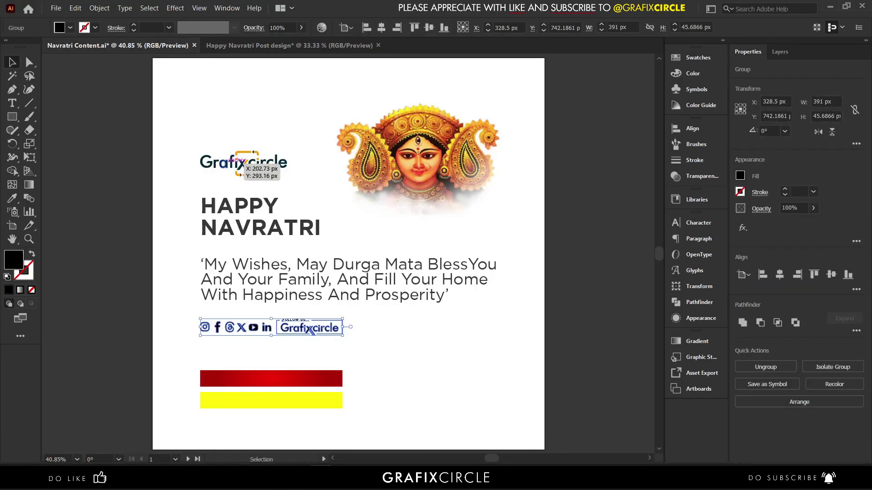
key(ctrl+c)
click(289, 46)
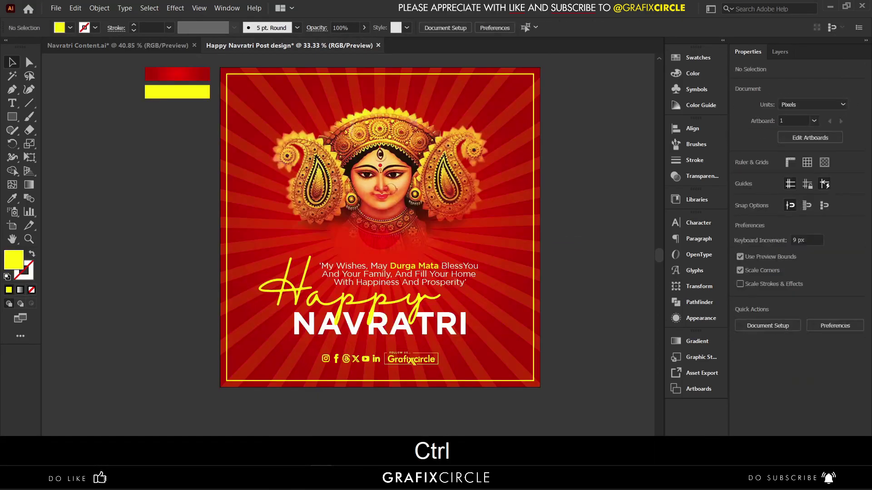
key(ctrl+v)
drag(350, 253, 275, 98)
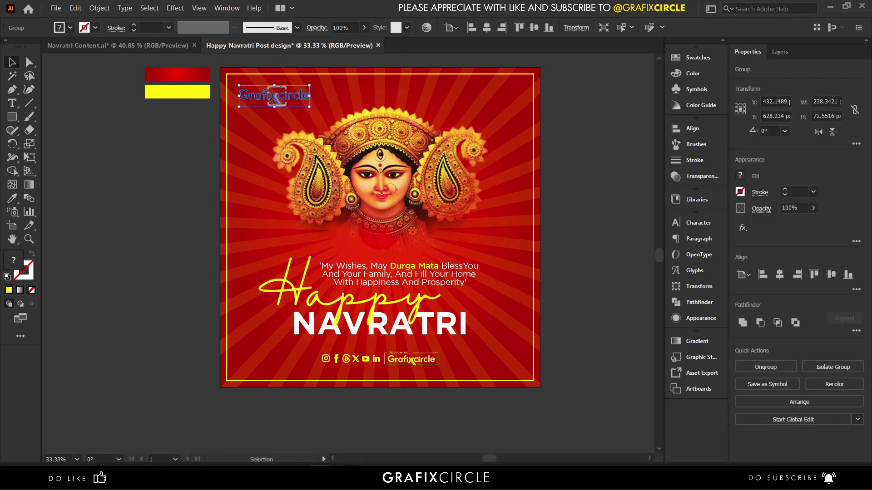
Fill the Grafixcircle logo with the yellow swatch's colour
key(i)
key(v)
key(ctrl+shift+a)
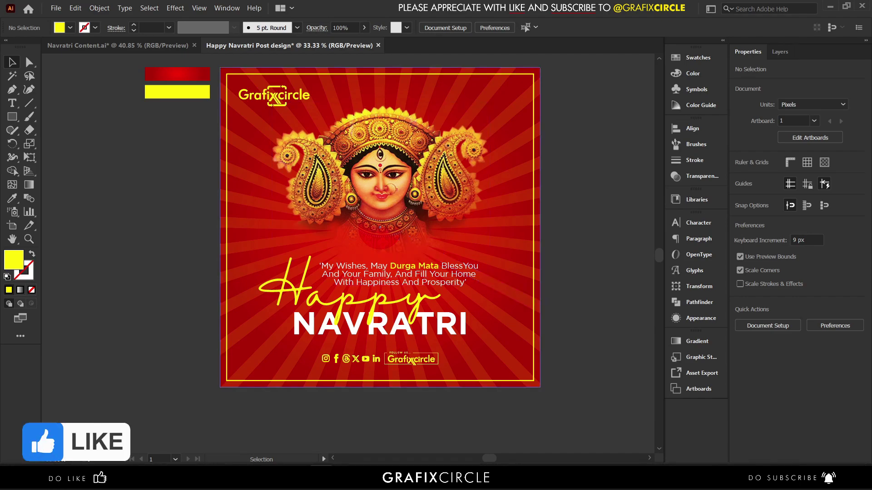
Move the dark red outer stop of the background's radial gradient slightly inward
click(537, 213)
key(g)
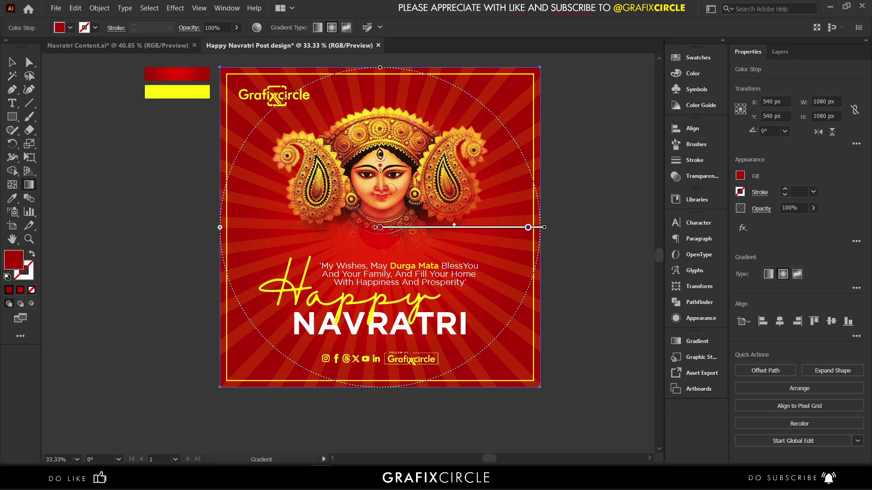
click(12, 62)
key(ctrl+shift+a)
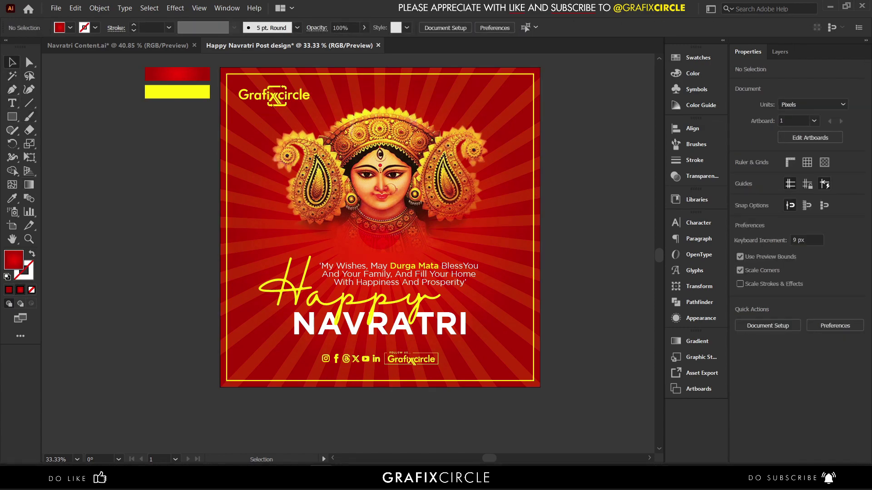
Enlarge the wishes text to about 30.53 pt and move it slightly up together with Happy and NAVRATRI
click(398, 274)
drag(319, 274, 314, 274)
drag(481, 274, 489, 274)
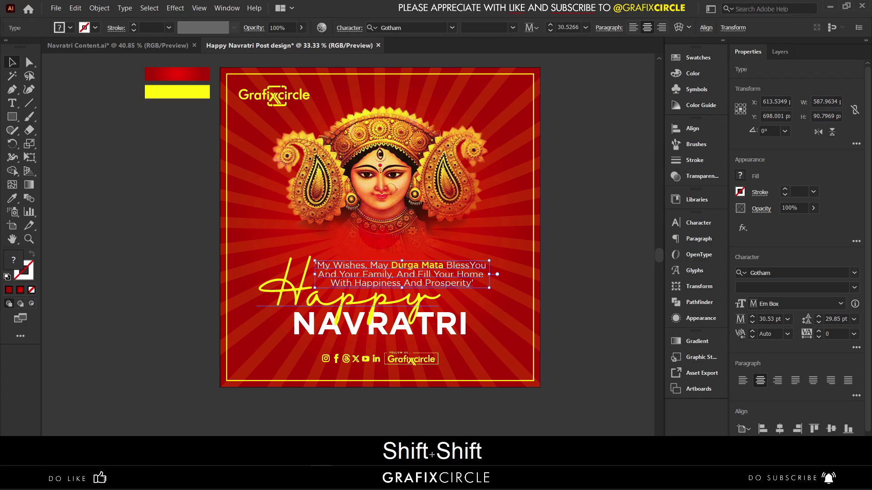
shift+click(347, 299)
drag(434, 321, 433, 318)
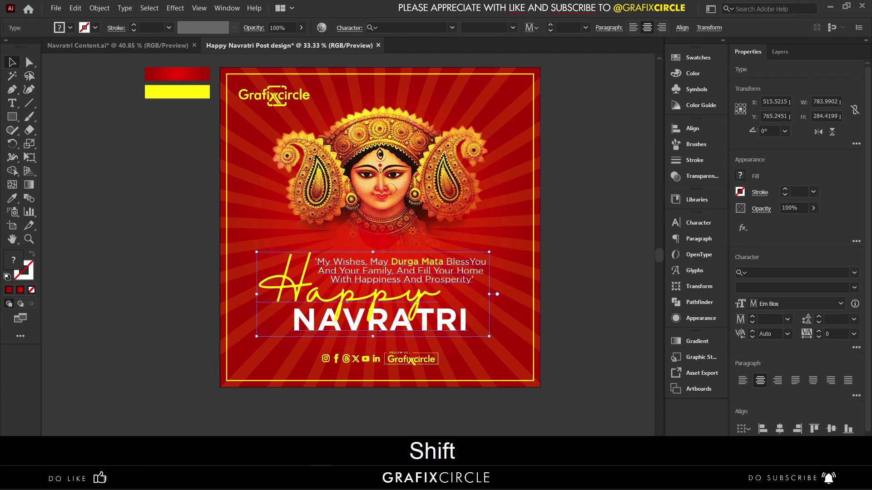
Enlarge the Happy NAVRATRI headline and the wishes text together slightly, keeping their proportions
drag(490, 294, 500, 294)
key(ctrl+shift+a)
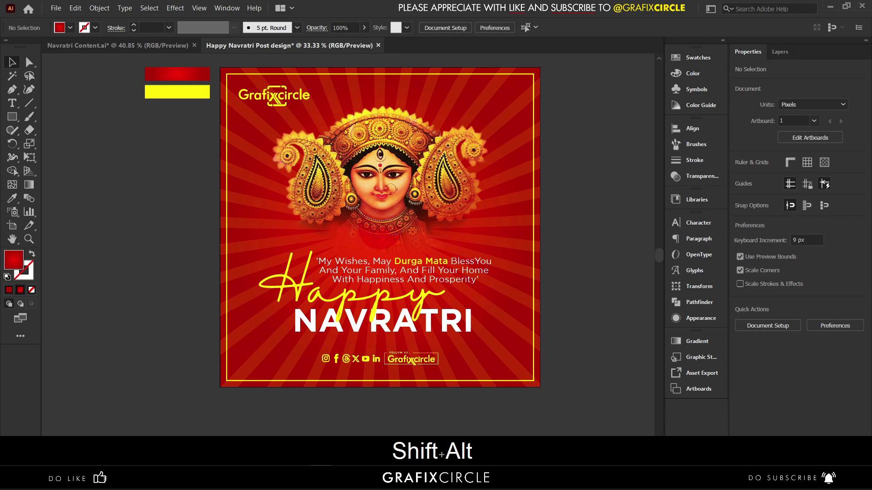
Delete the red gradient and yellow colour swatch rectangles beside the artboard
drag(146, 152, 177, 68)
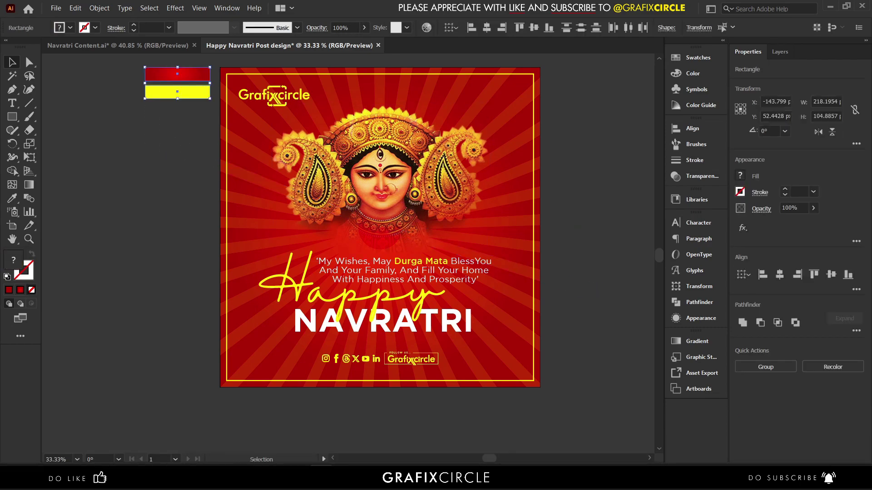
key(Delete)
scroll(380, 227, up, 1)
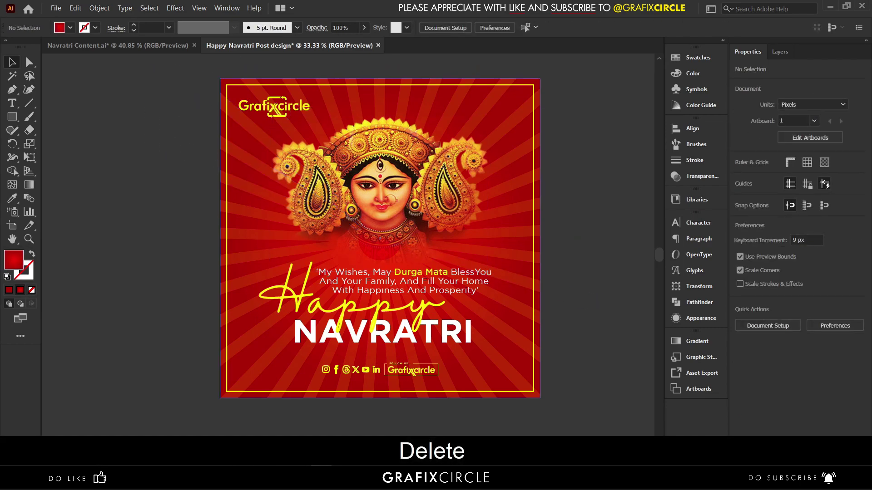
Enlarge the yellow border rectangle slightly and evenly from its centre, closer to the artboard edges
click(226, 114)
scroll(539, 397, up, 2)
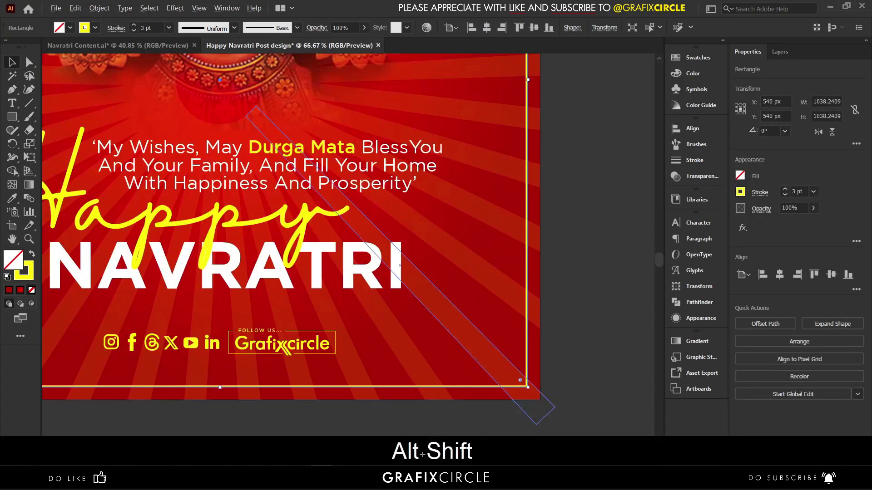
drag(528, 387, 530, 390)
click(556, 325)
scroll(557, 325, down, 1)
scroll(556, 324, up, 3)
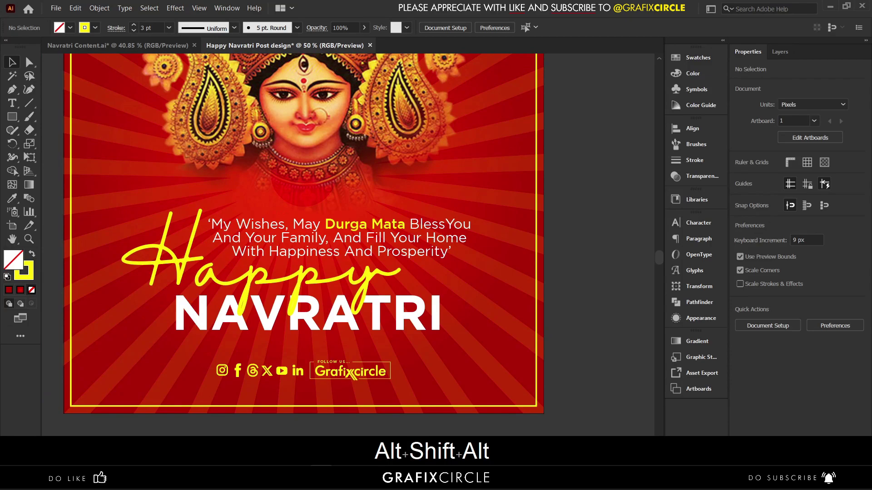
scroll(569, 326, down, 1)
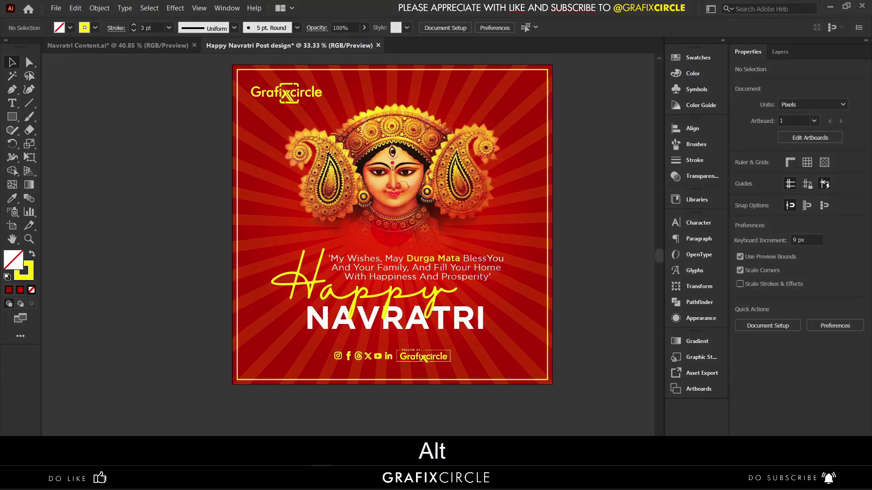